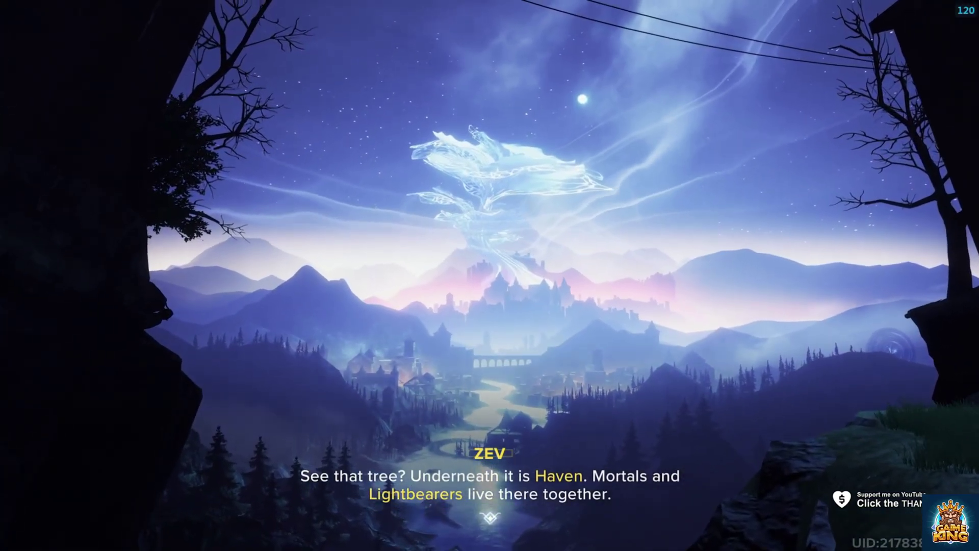
Pick the dialogue option with the E key so the prologue cutscene continues
key("e")
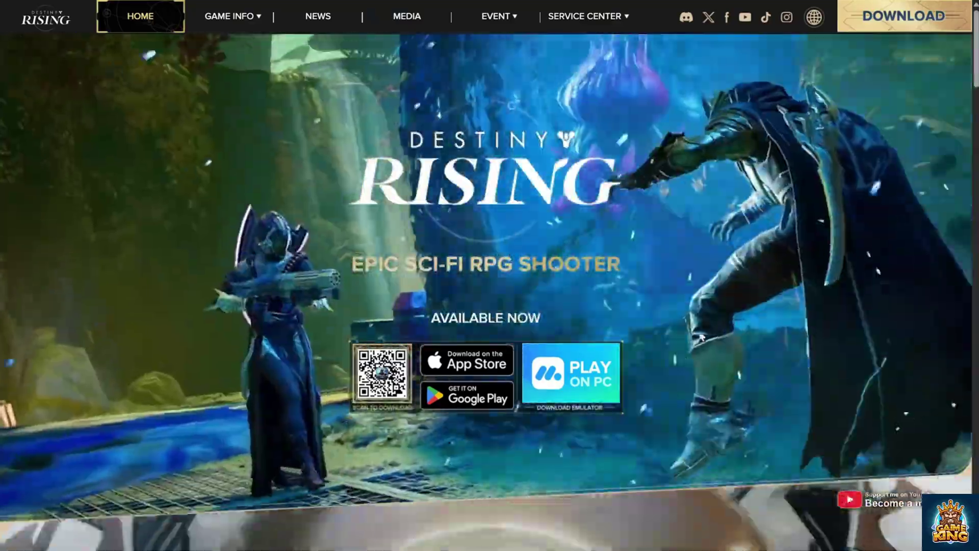
Show the three-step MuMuPlayer install-and-play instructions from the PLAY ON PC button
mouse_move(581, 388)
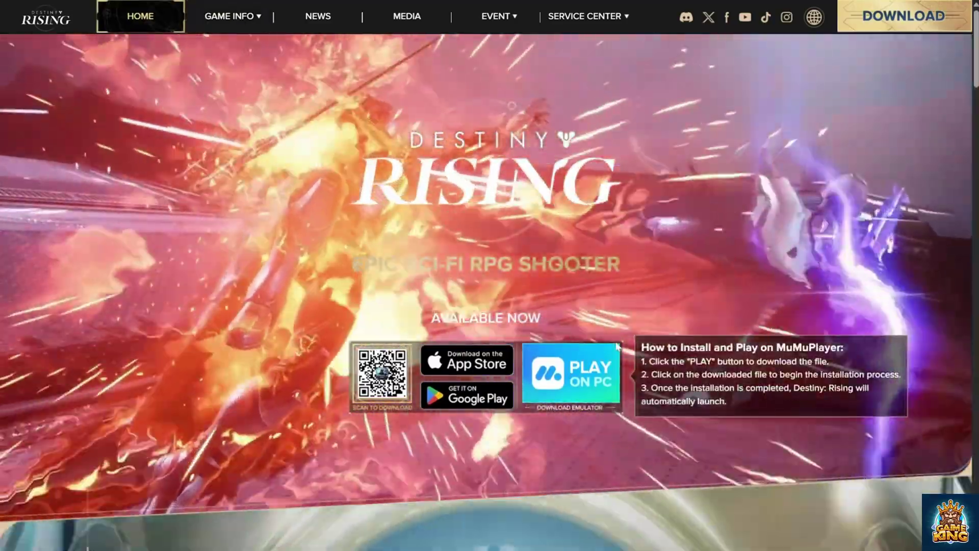
Download the MuMuPlayer installer and install it to the default Program Files path via Custom installation
left_click(576, 374)
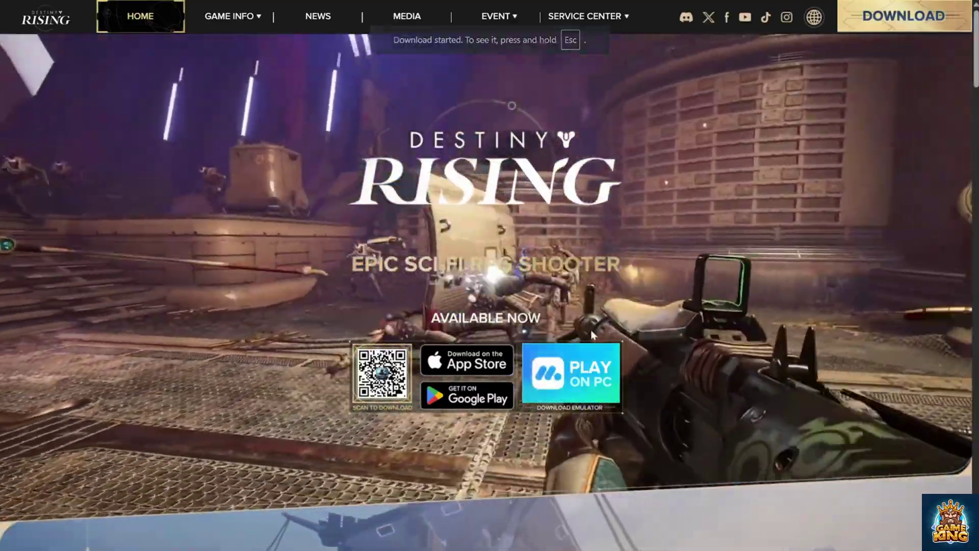
mouse_move(590, 375)
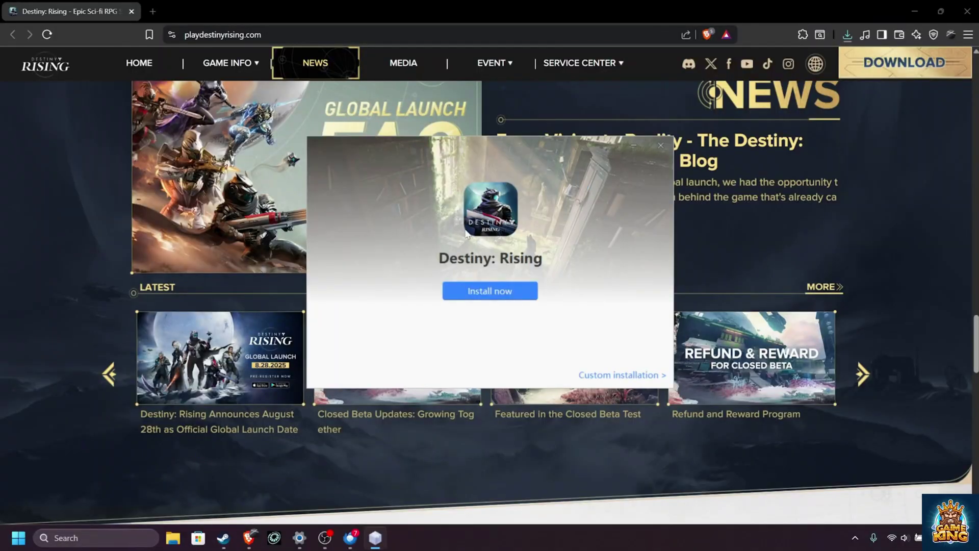
left_click(623, 376)
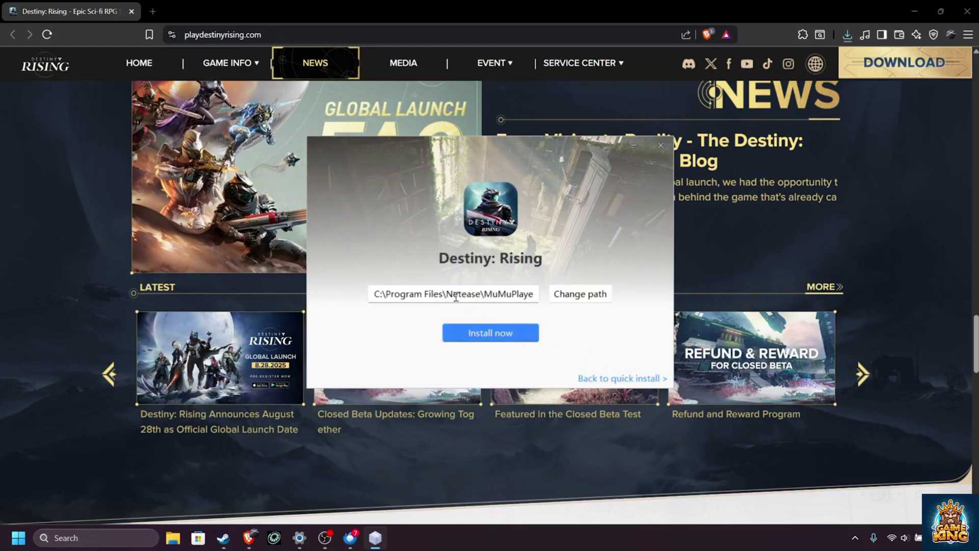
left_click_drag(484, 296, 348, 298)
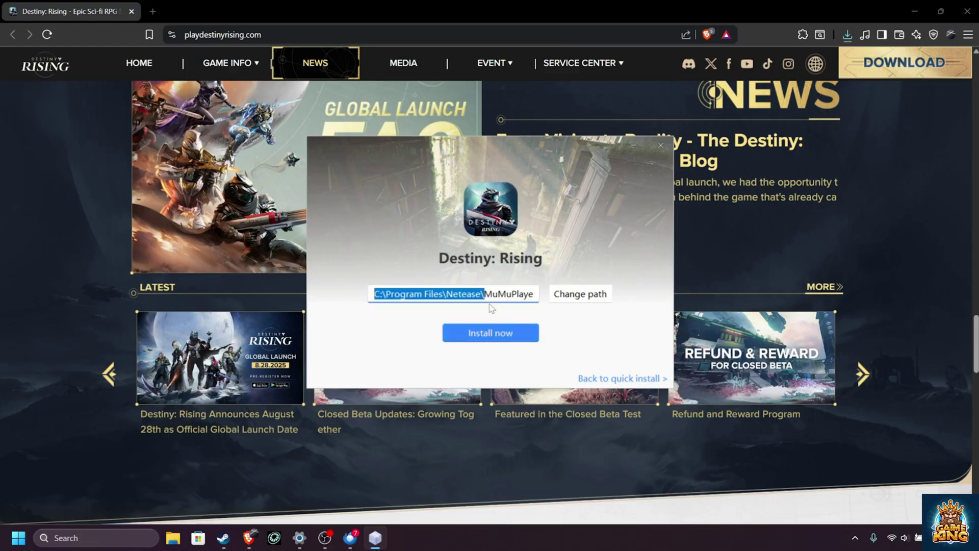
left_click(533, 336)
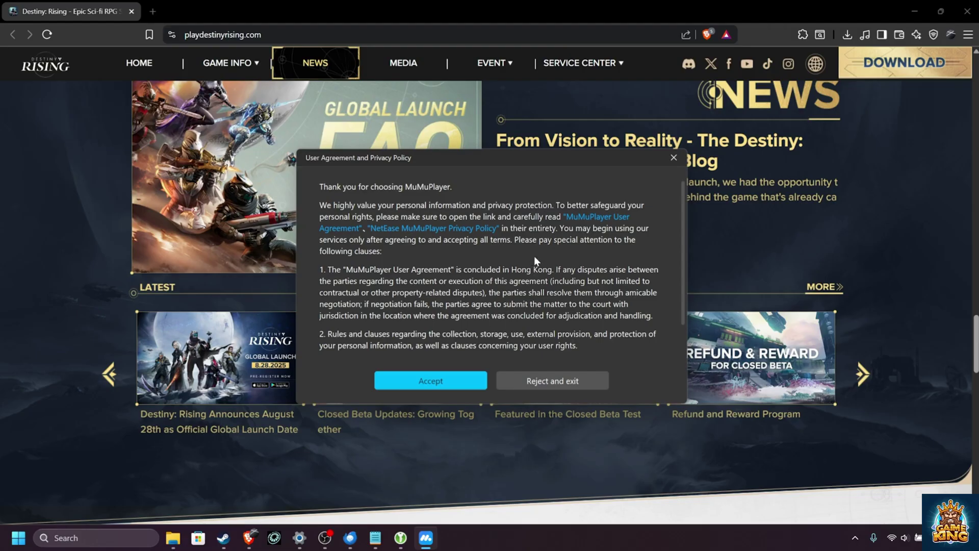
Accept the MuMuPlayer user agreement and allow the emulator through Windows Firewall
scroll(501, 264, "down", 1)
left_click(423, 382)
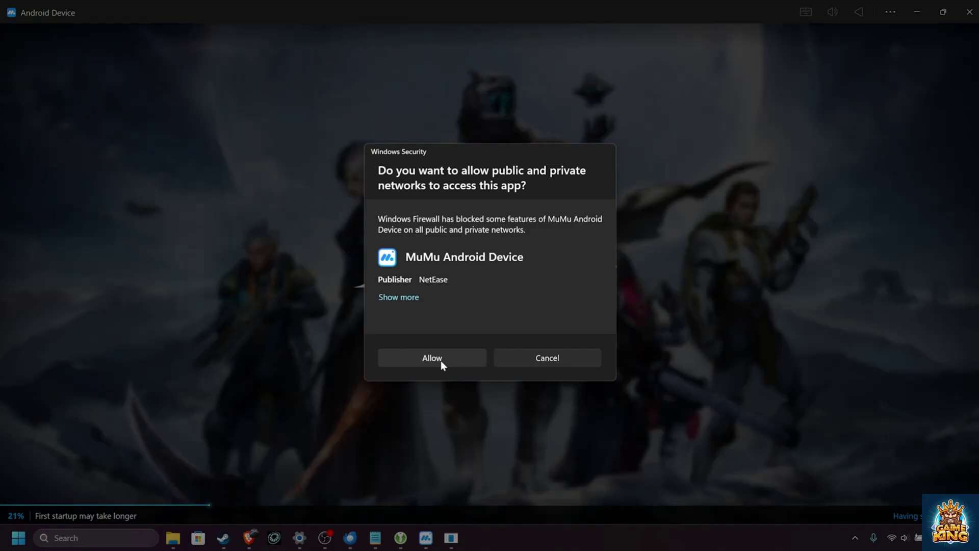
left_click(441, 362)
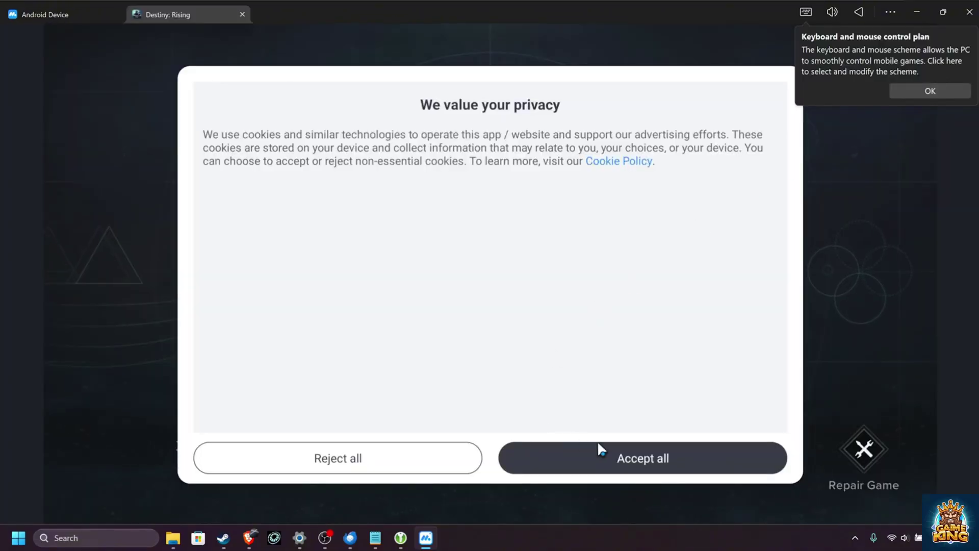
Accept all game cookies, dismiss the control plan tip, and view then close the control scheme
left_click(600, 453)
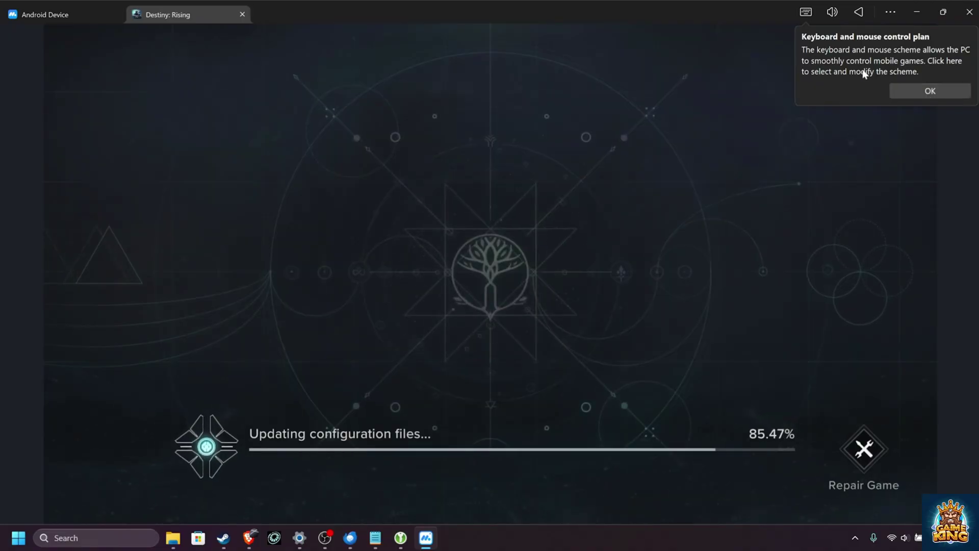
left_click(935, 96)
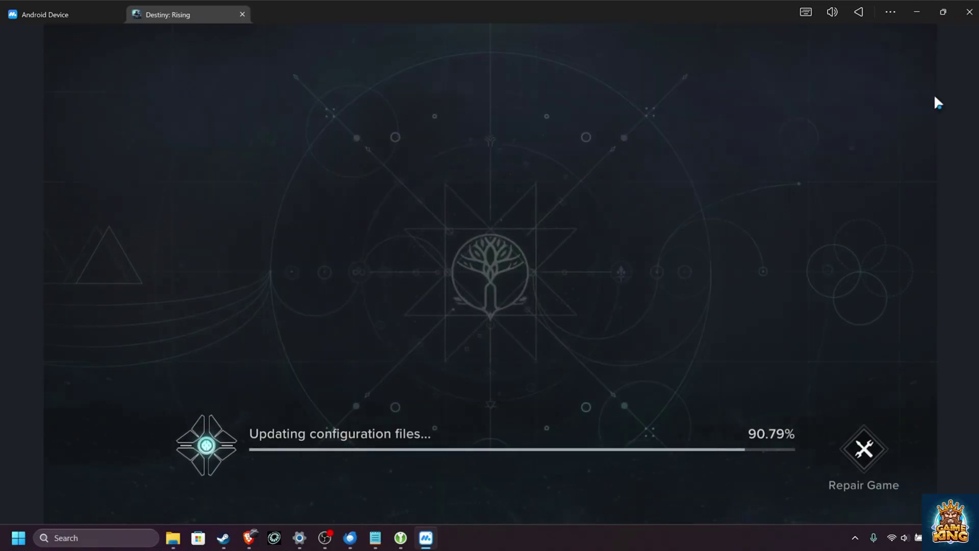
left_click(805, 14)
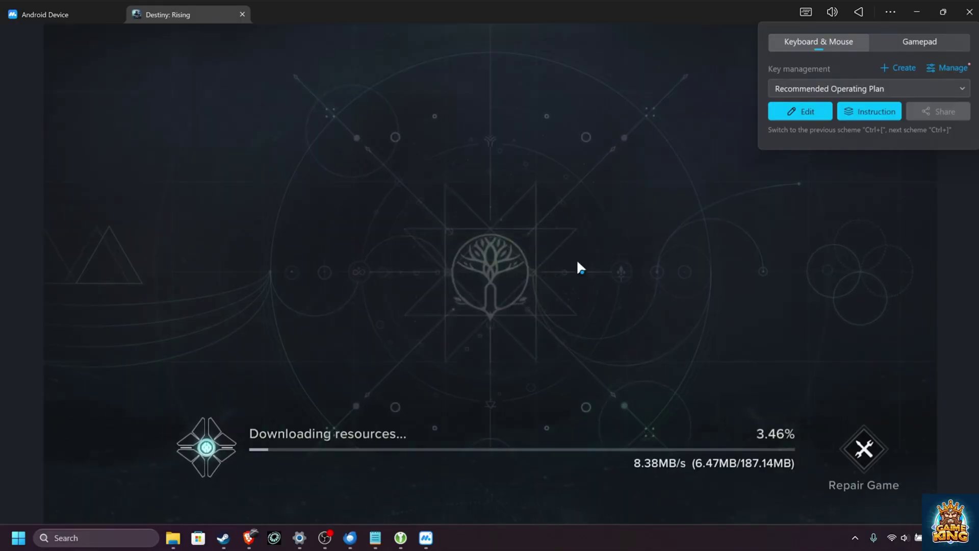
left_click(462, 288)
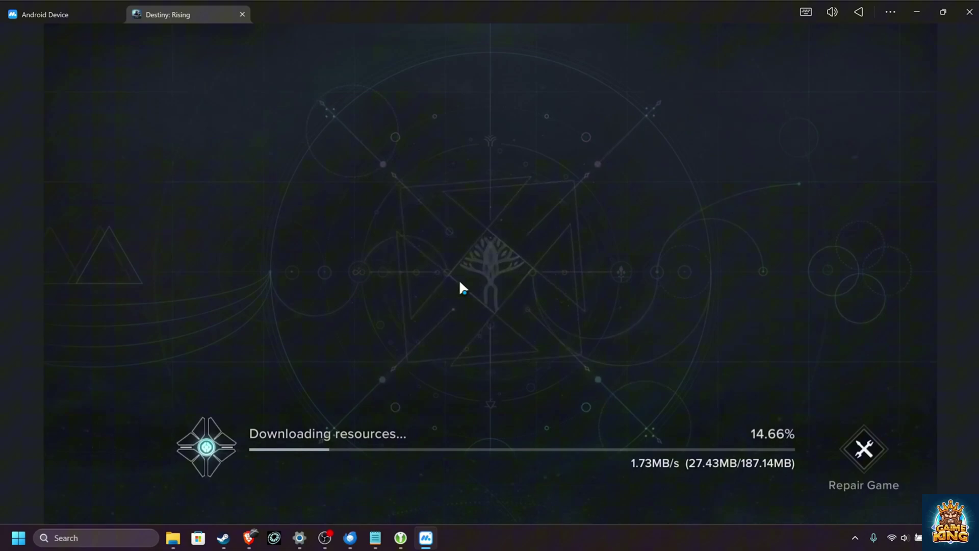
Check the emulator volume control, then bring up the tools and settings list
left_click(832, 12)
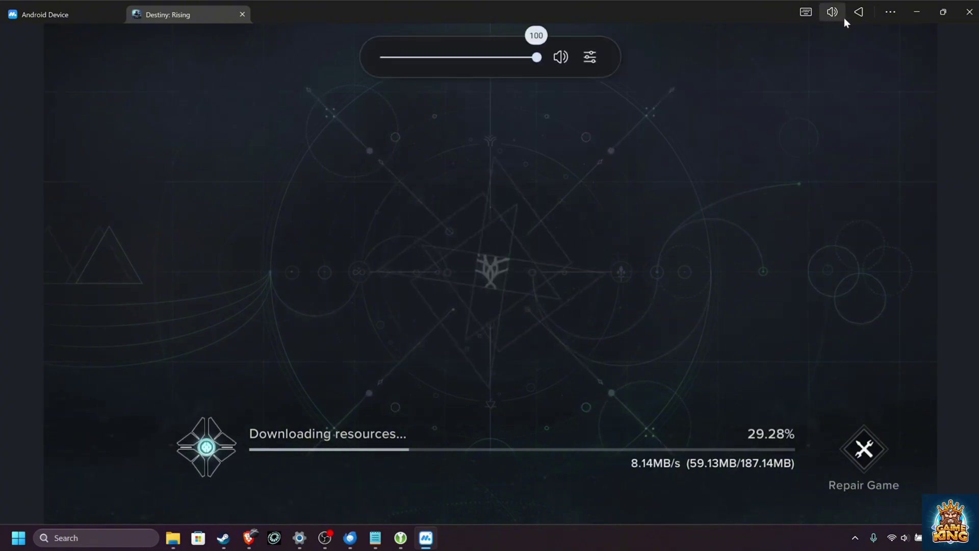
left_click(835, 13)
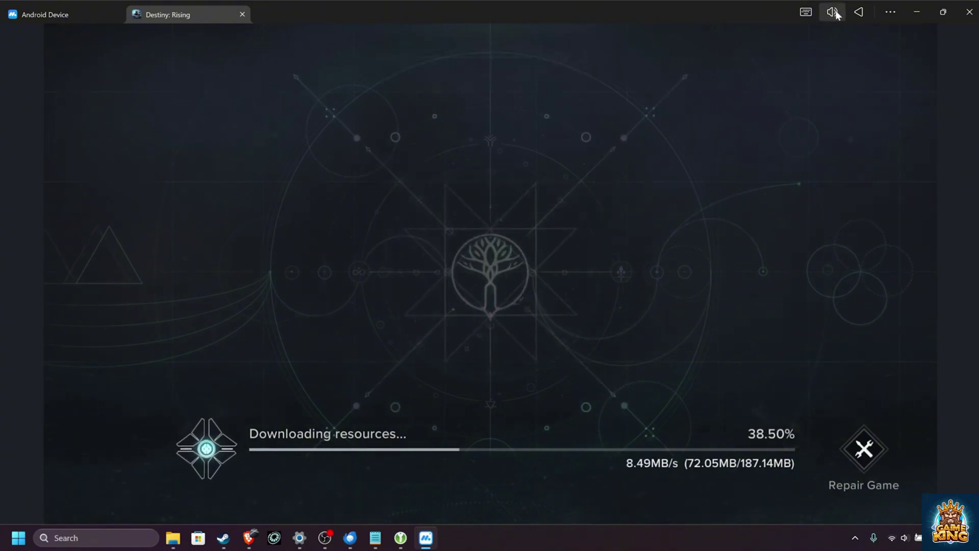
left_click(891, 13)
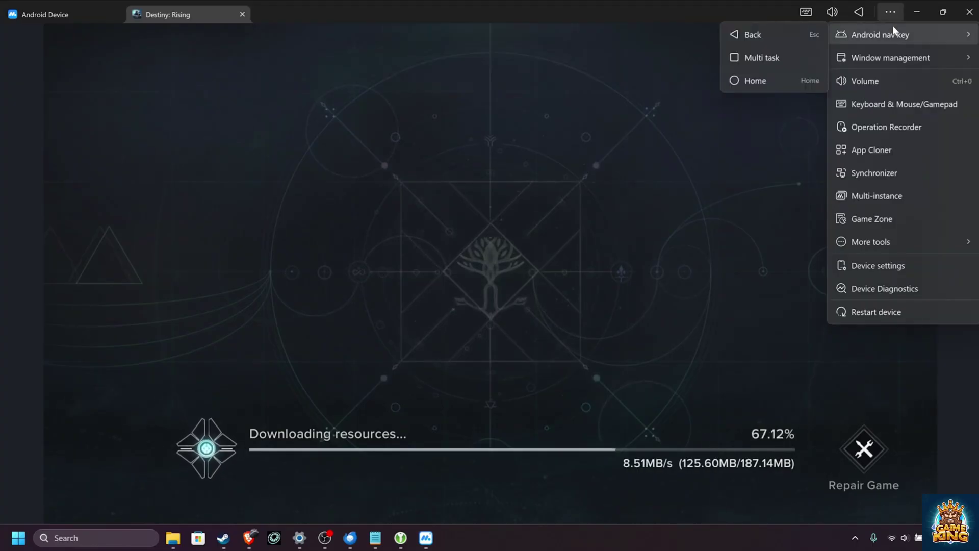
mouse_move(898, 57)
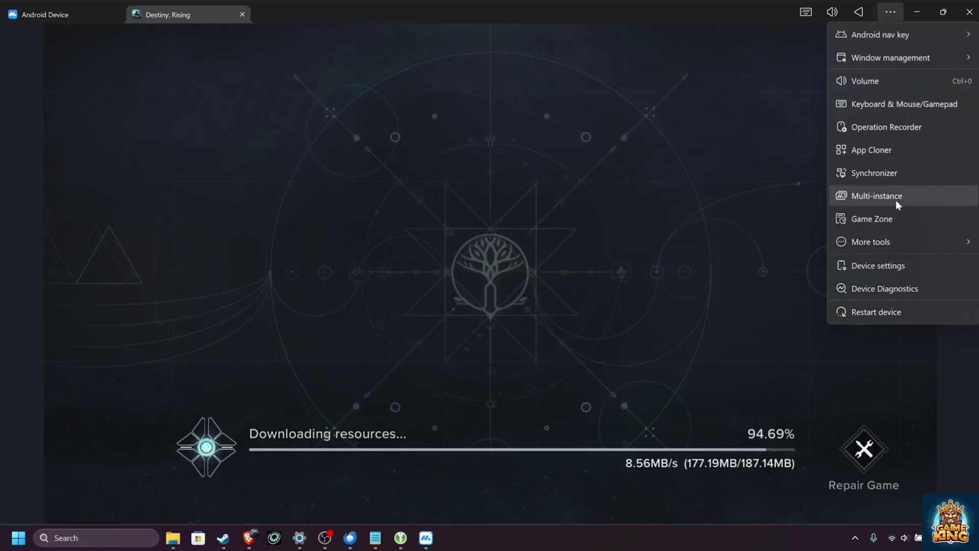
In Device settings > Performance, review the CPU and memory options, keeping 8 Cores and 6 GB
left_click(899, 265)
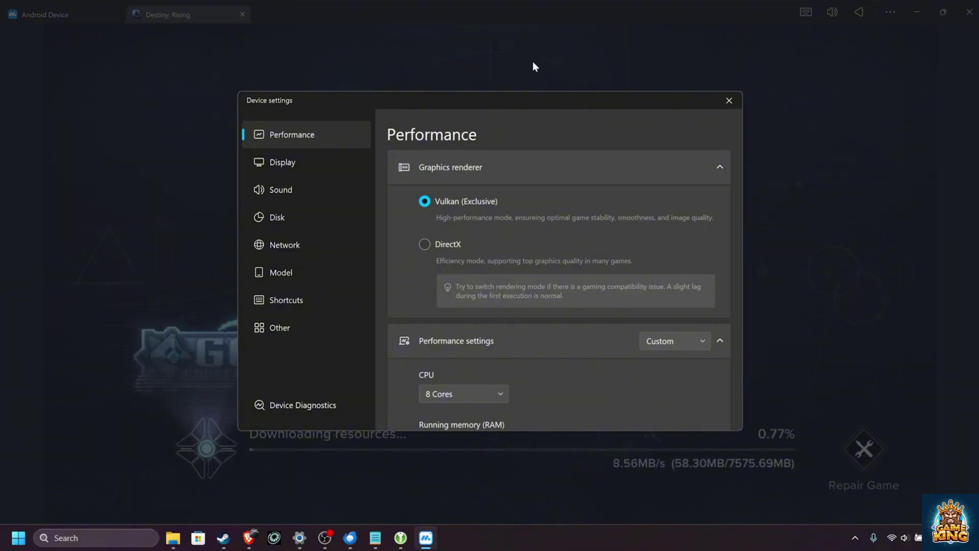
scroll(650, 255, "down", 2)
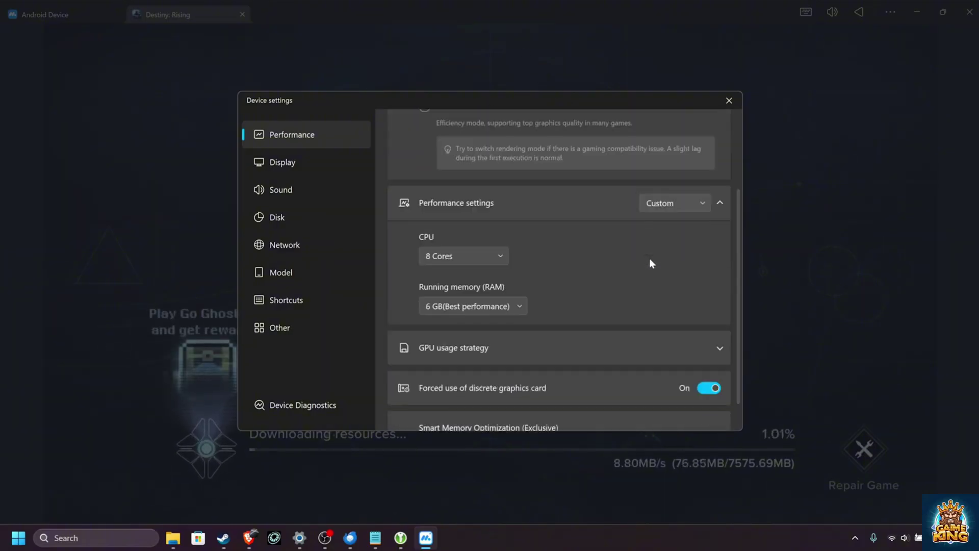
left_click(486, 255)
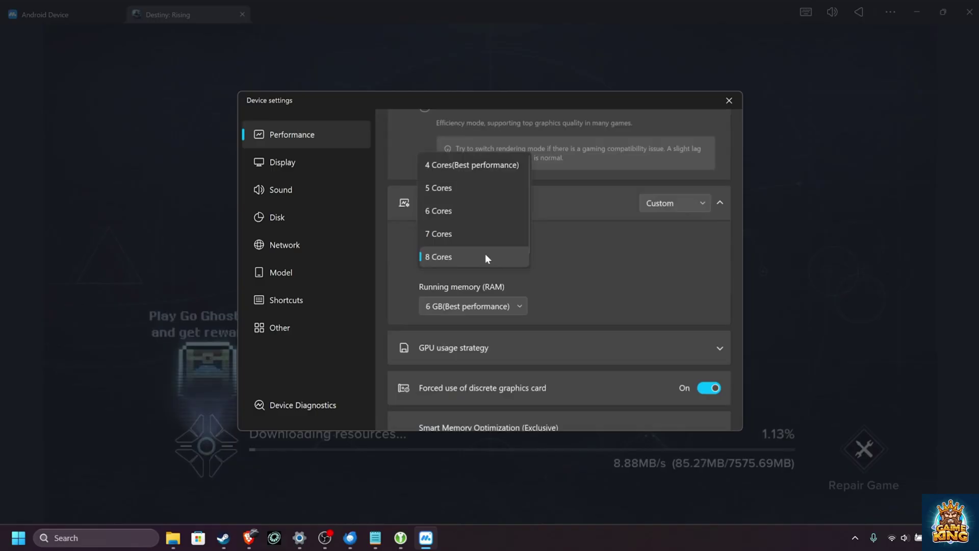
left_click(586, 268)
left_click(514, 305)
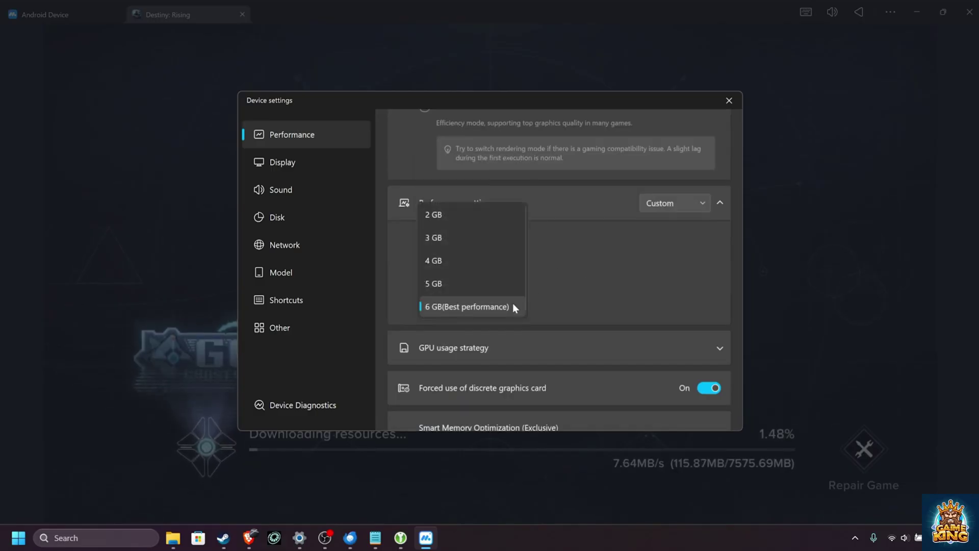
scroll(516, 311, "down", 5)
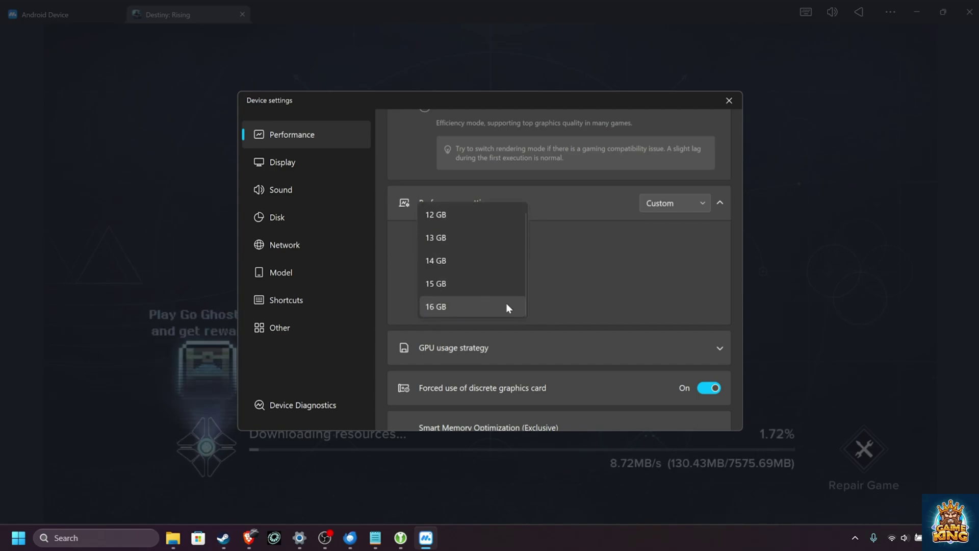
left_click(612, 305)
scroll(538, 267, "down", 4)
scroll(451, 277, "up", 8)
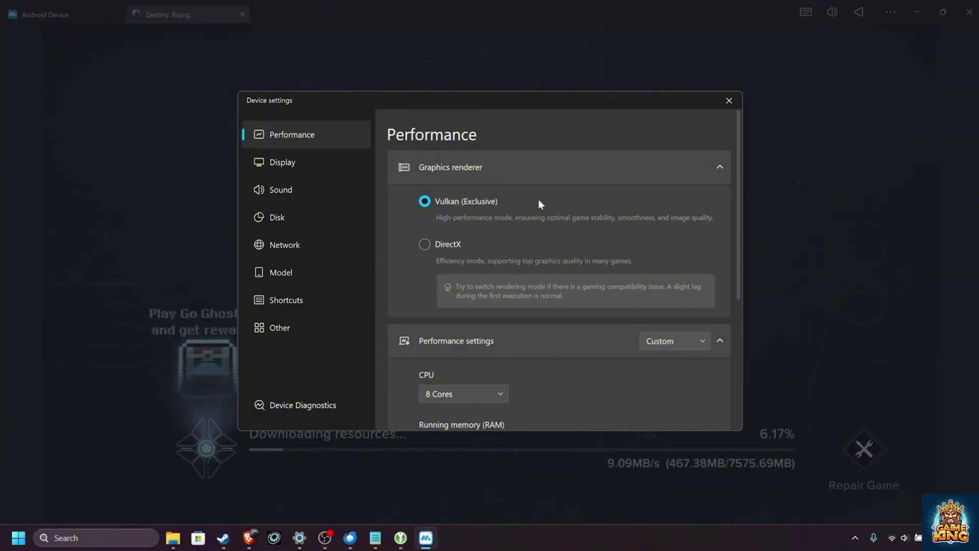
scroll(688, 217, "down", 4)
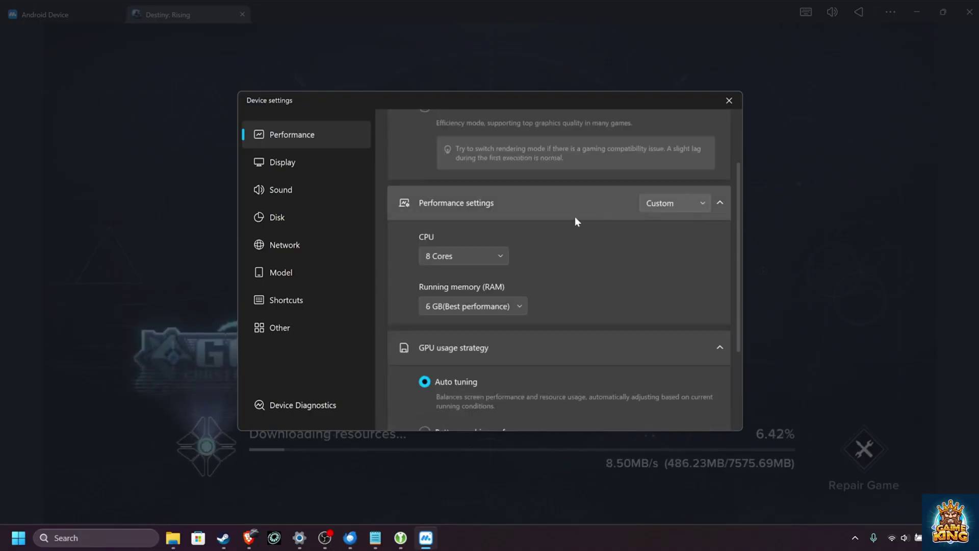
Keep the Custom performance preset and look over the CPU core options again
left_click(680, 208)
left_click(684, 206)
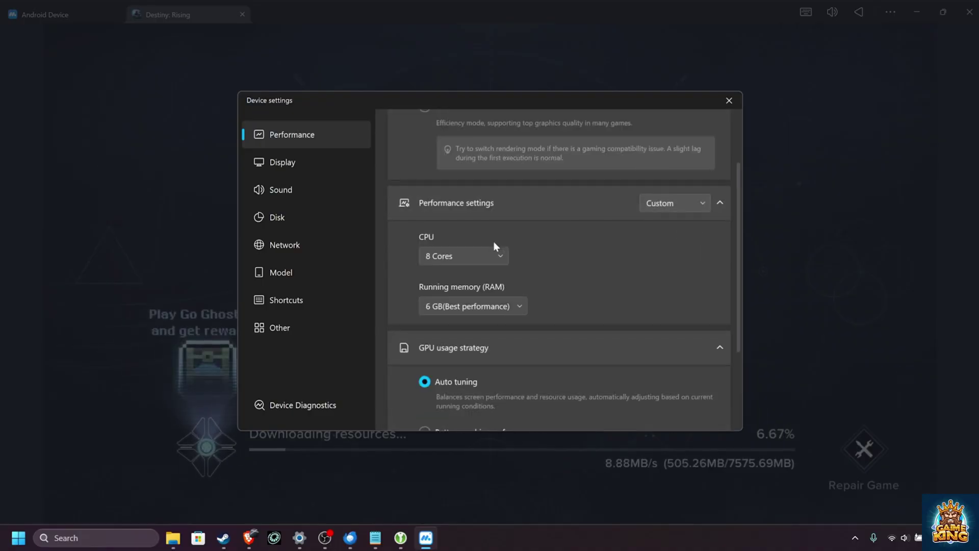
left_click(490, 255)
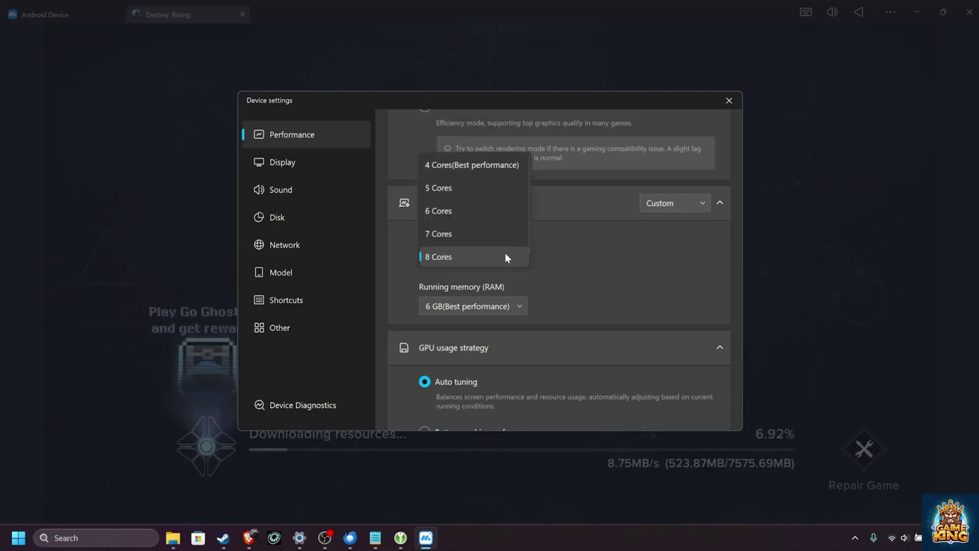
scroll(505, 253, "down", 8)
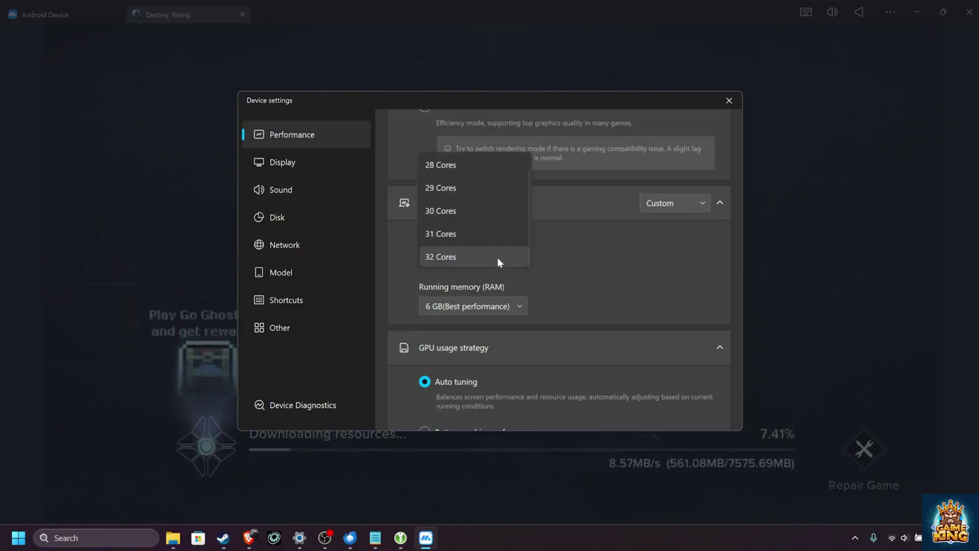
right_click(579, 537)
Check the i9-14900HX processor's cores and logical processors on Task Manager's CPU performance page
left_click(619, 492)
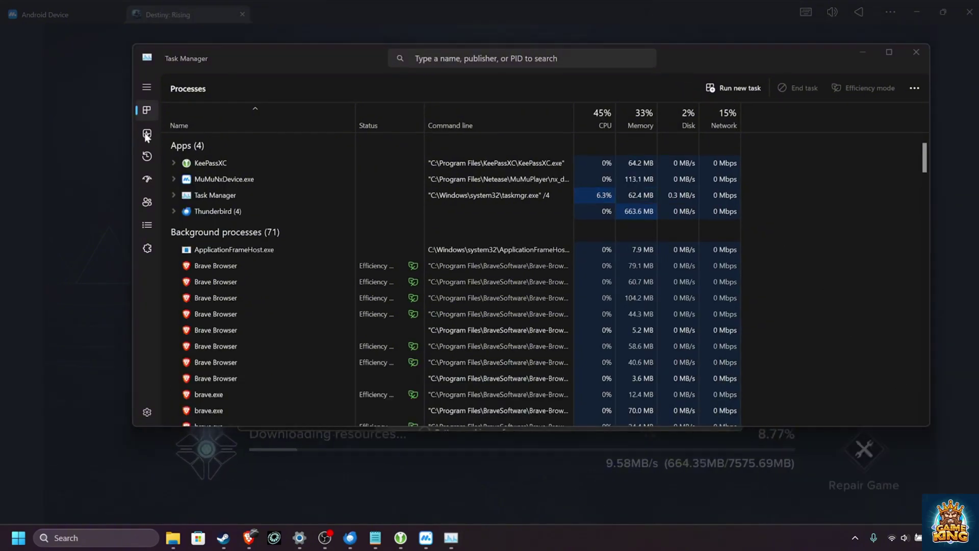
left_click(146, 135)
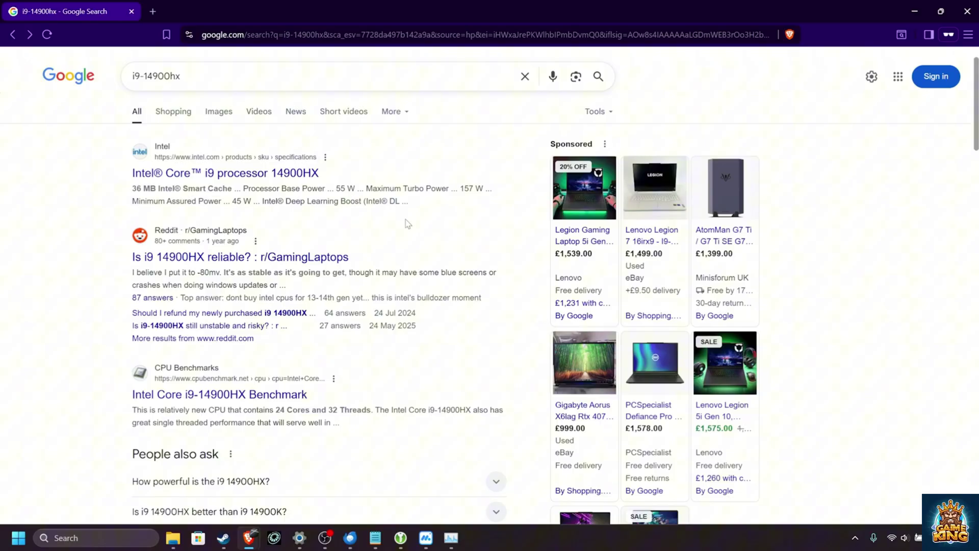
On Intel's i9-14900HX spec page, highlight 24 total cores, 8 performance, 16 efficient, 32 threads
left_click_drag(230, 75, 147, 116)
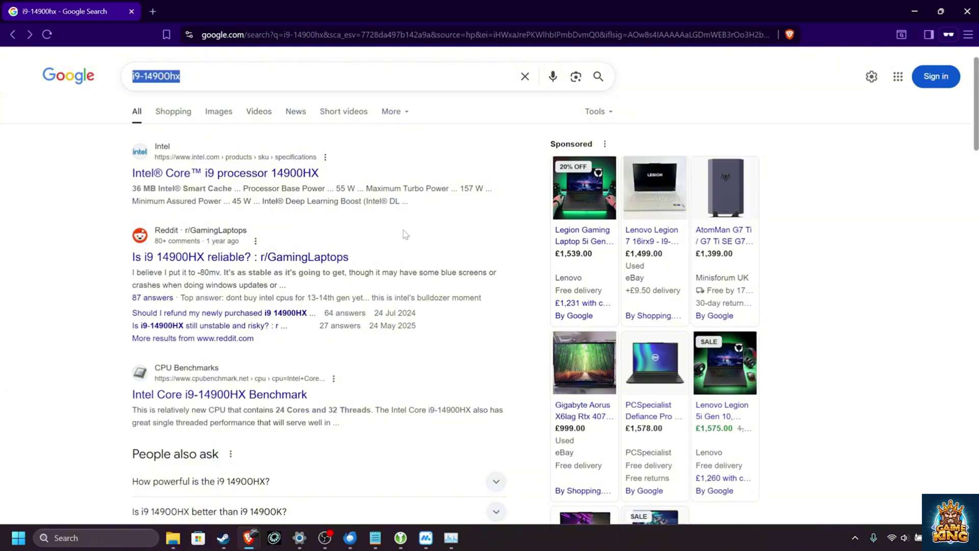
left_click(252, 174)
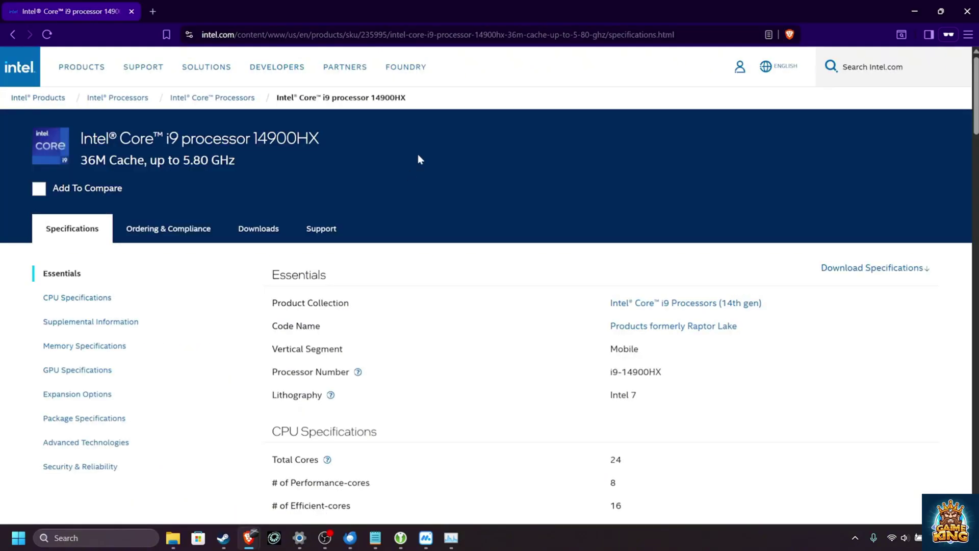
scroll(492, 183, "down", 5)
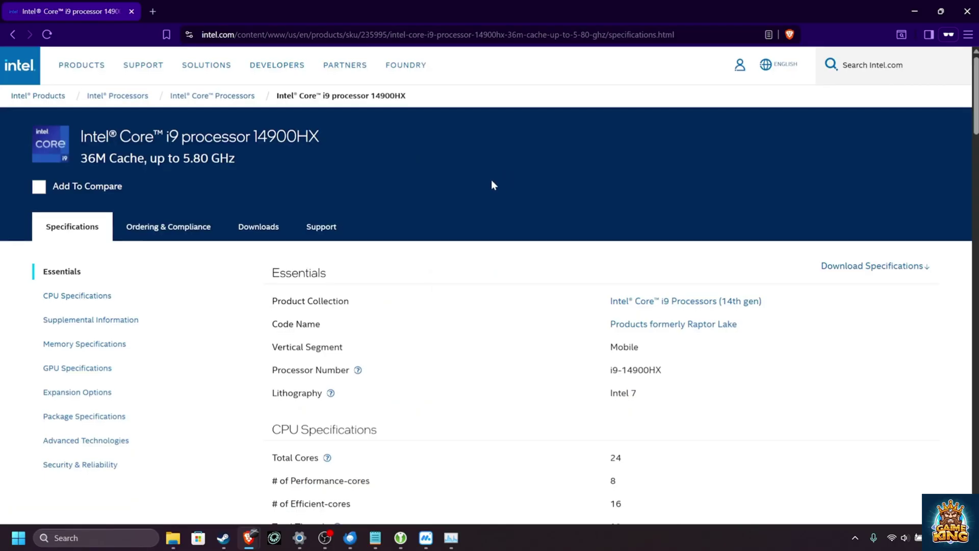
left_click_drag(271, 200, 369, 197)
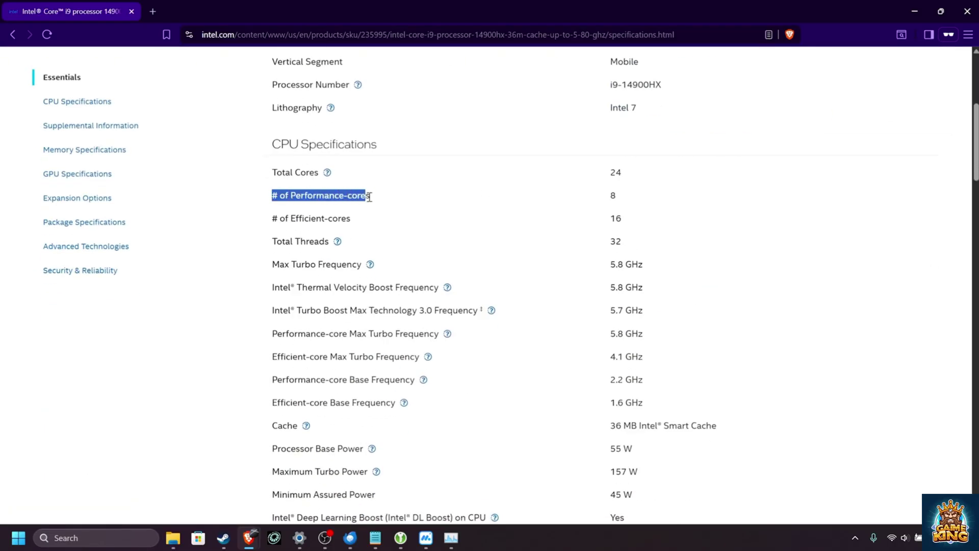
left_click_drag(274, 217, 352, 220)
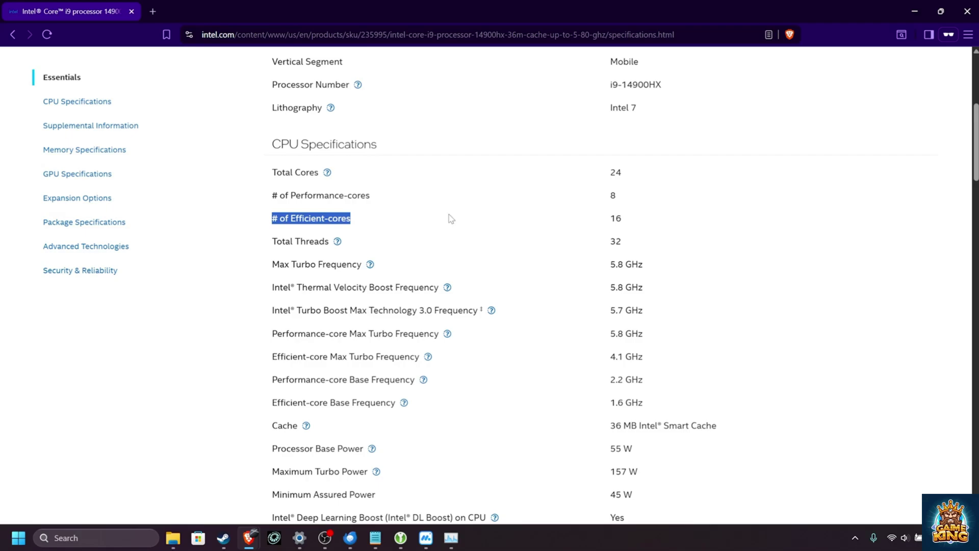
mouse_move(274, 172)
left_mouse_down()
mouse_move(319, 194)
mouse_move(321, 172)
left_mouse_up()
left_click(273, 247)
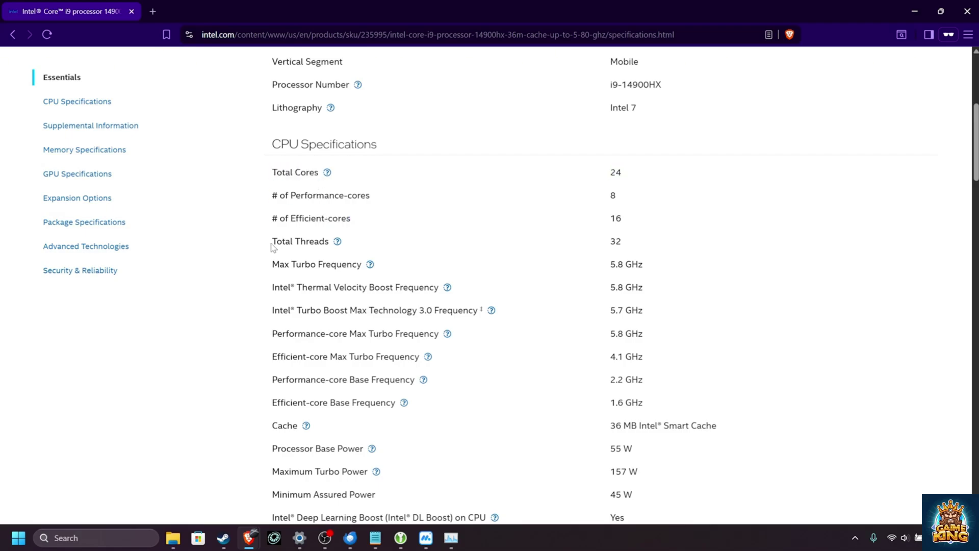
mouse_move(273, 247)
left_mouse_down()
mouse_move(647, 258)
mouse_move(641, 247)
mouse_move(385, 214)
mouse_move(270, 221)
left_mouse_up()
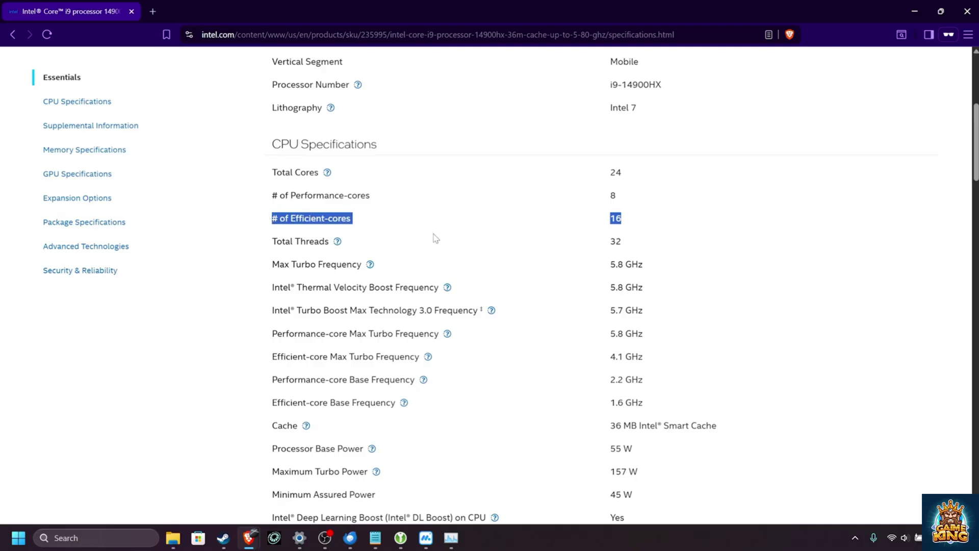
left_click_drag(632, 194, 276, 192)
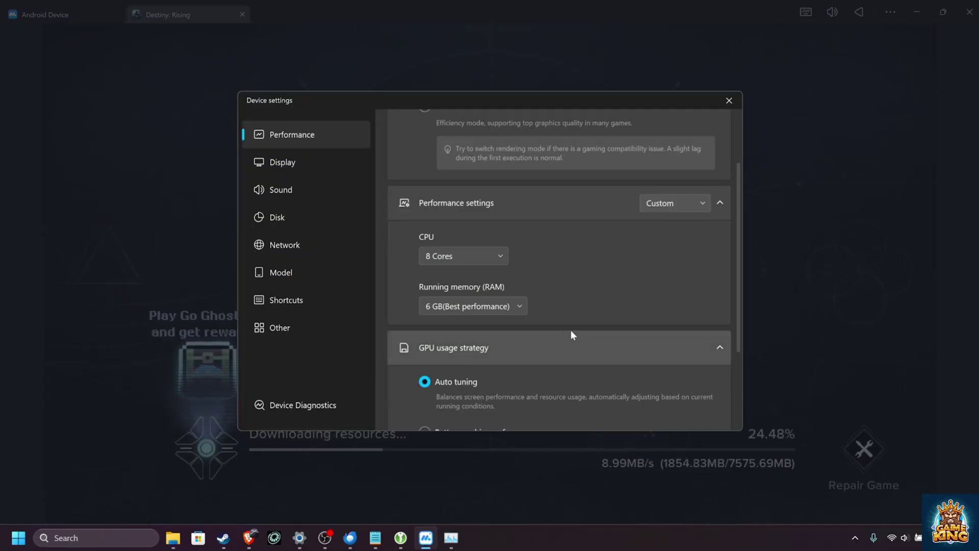
Assign 16 Cores to the emulated device's CPU, leaving running memory at 6 GB
left_click(474, 254)
scroll(473, 241, "down", 5)
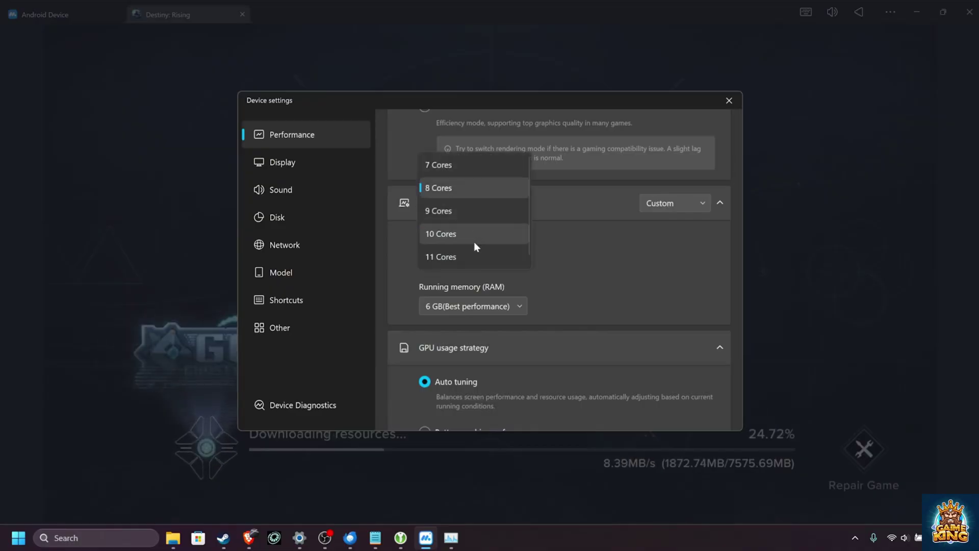
left_click(462, 240)
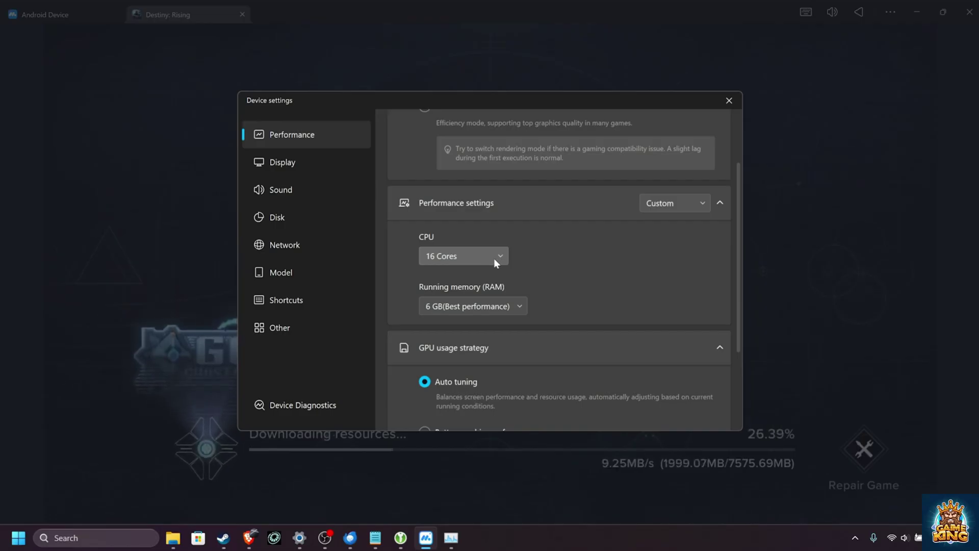
left_click(506, 305)
left_click(552, 303)
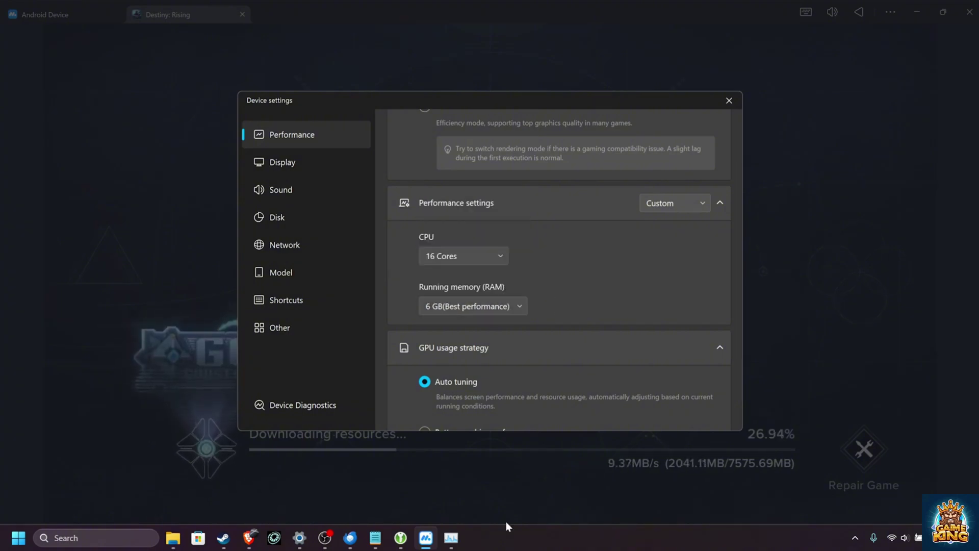
right_click(508, 528)
left_click(565, 493)
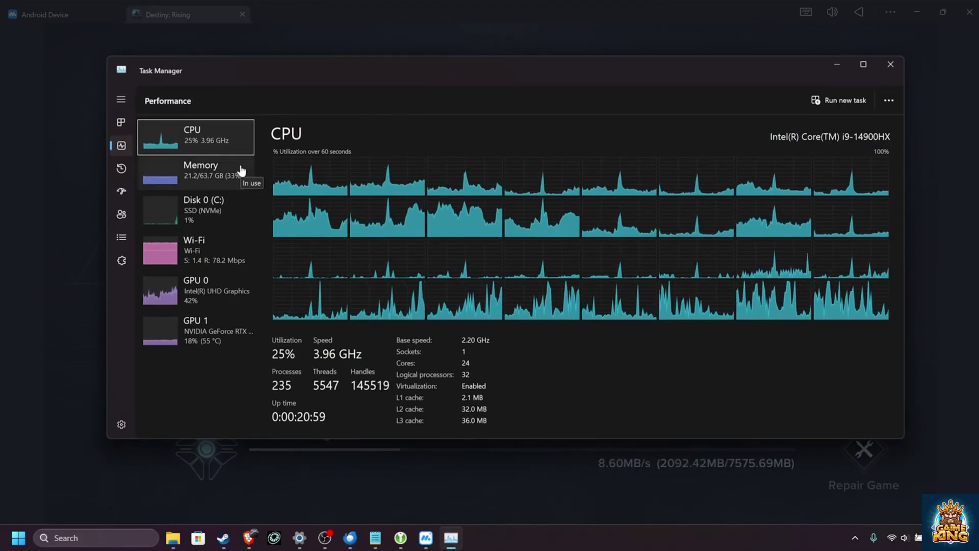
left_click(242, 170)
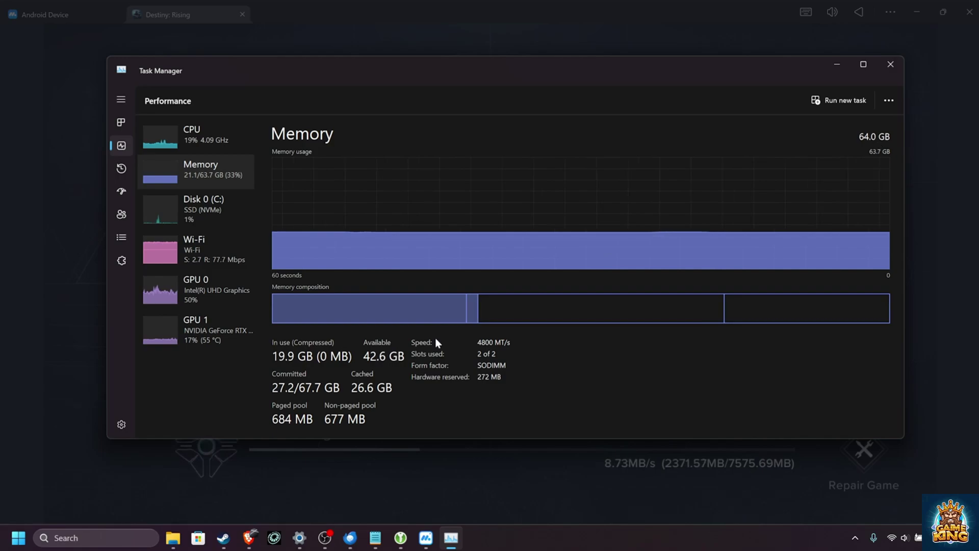
left_click(842, 64)
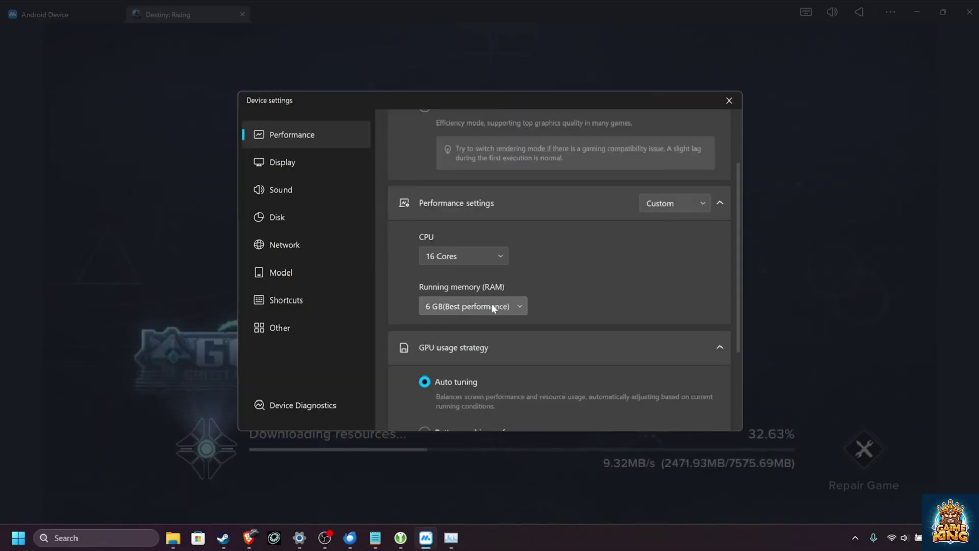
Switch Smart Memory Optimization On, keeping RAM at 6 GB and GPU strategy on Auto tuning
left_click(469, 307)
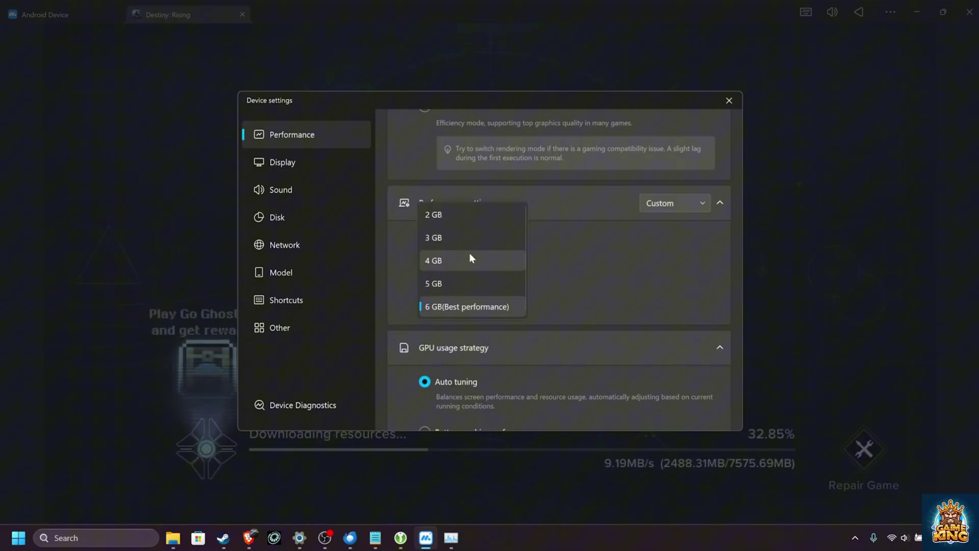
scroll(612, 275, "down", 3)
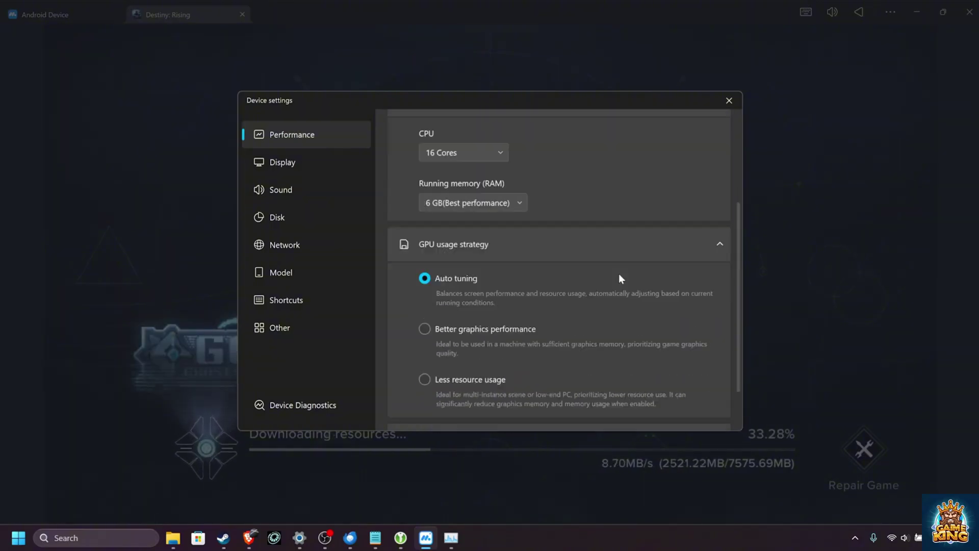
scroll(619, 273, "down", 1)
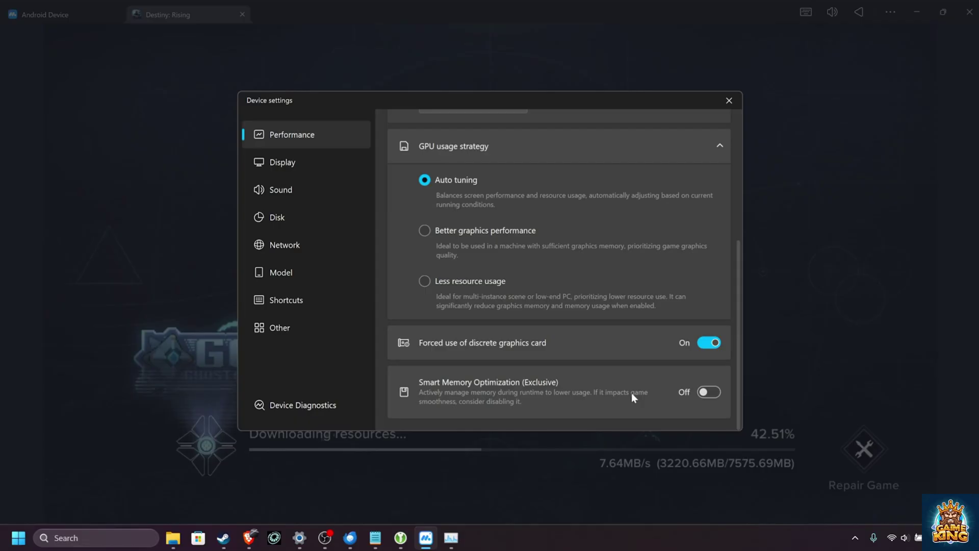
left_click(714, 393)
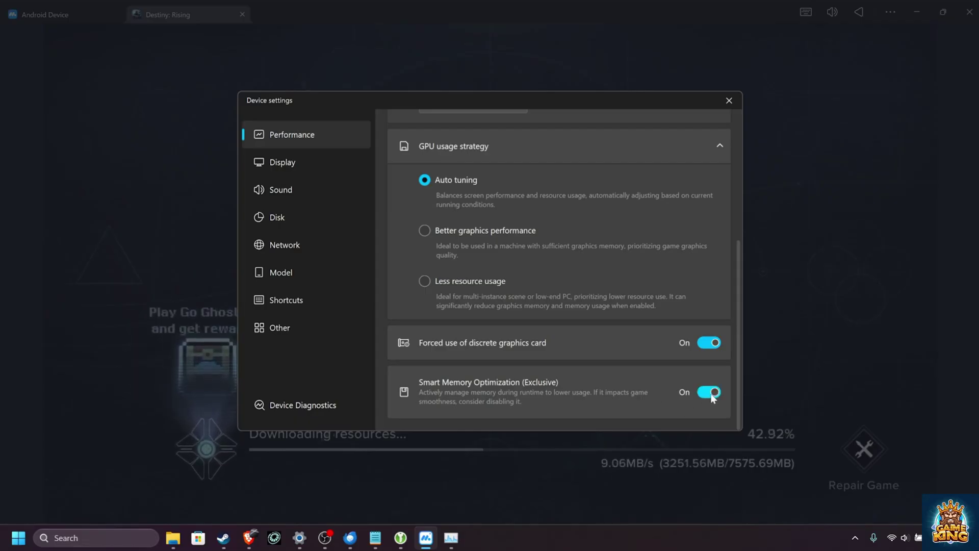
In Display settings, raise Maximum FPS to 240 and enable the FPS counter
left_click(315, 161)
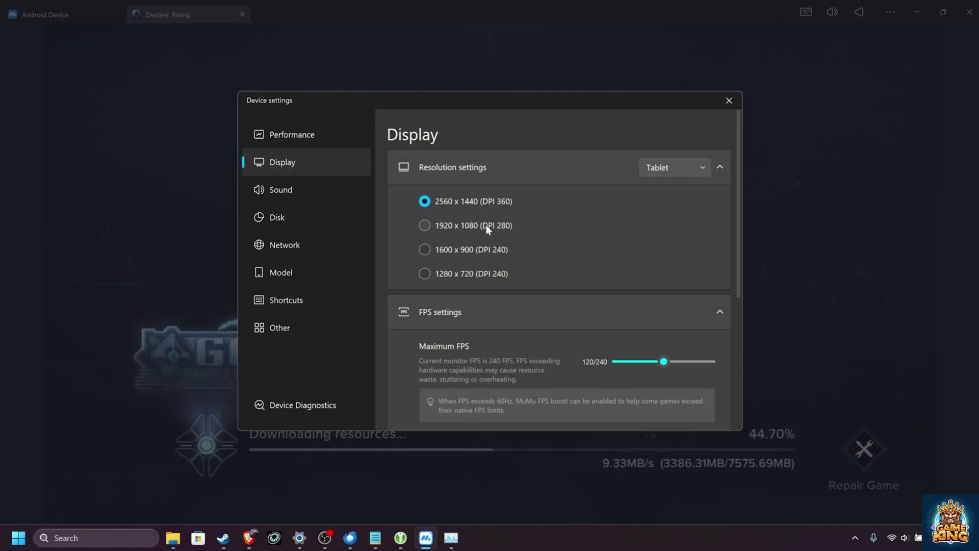
scroll(487, 226, "down", 3)
scroll(529, 235, "down", 2)
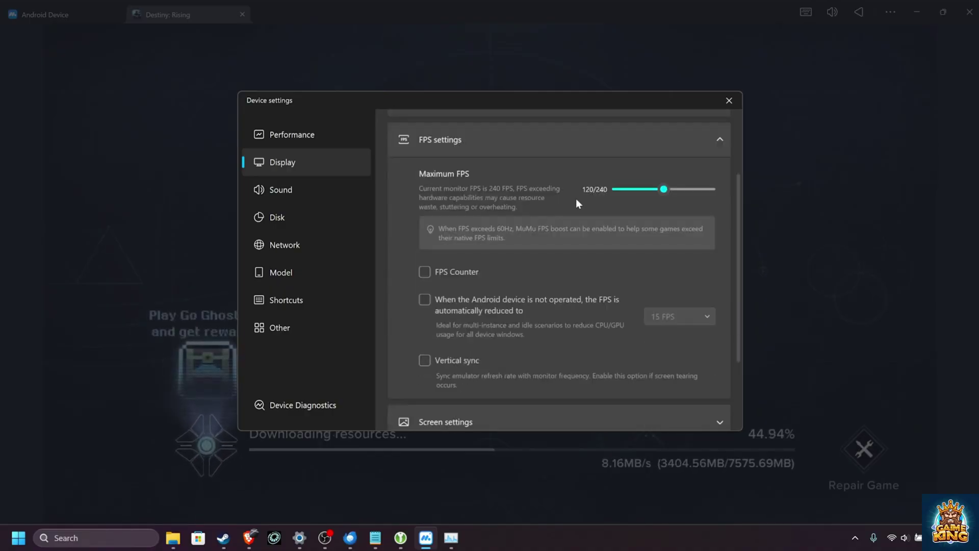
scroll(740, 193, "down", 1)
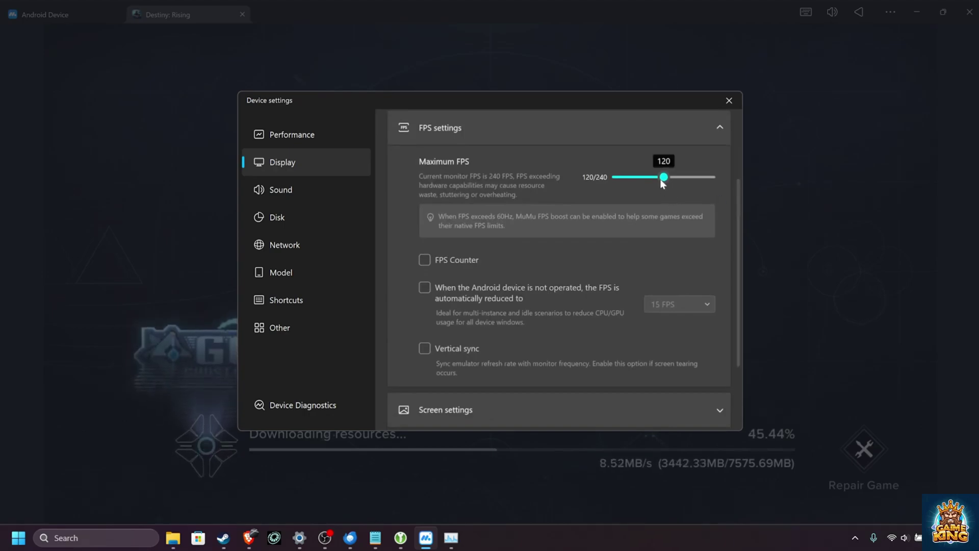
left_click_drag(663, 178, 743, 180)
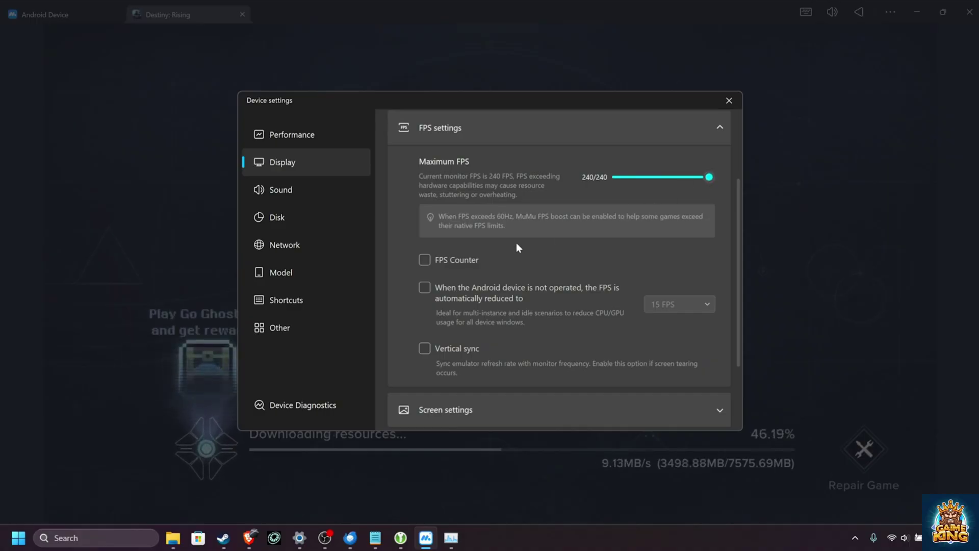
left_click(425, 260)
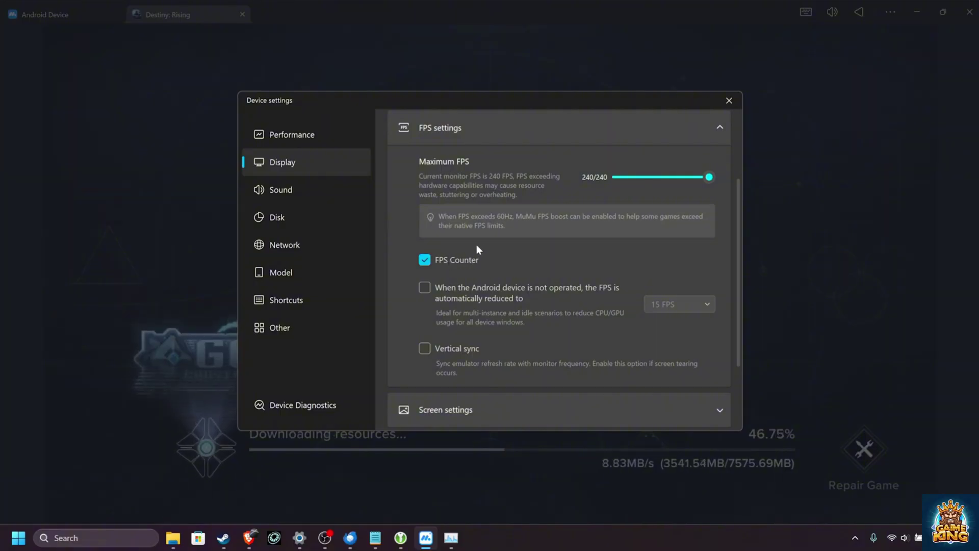
Keep the Common screen style, review window position and size, then go to Sound settings
scroll(491, 248, "down", 1)
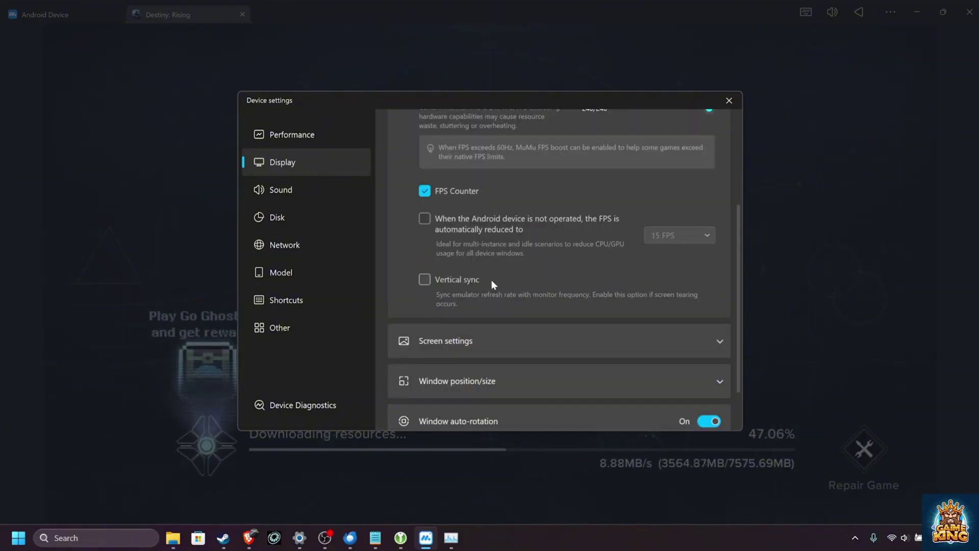
scroll(739, 264, "down", 1)
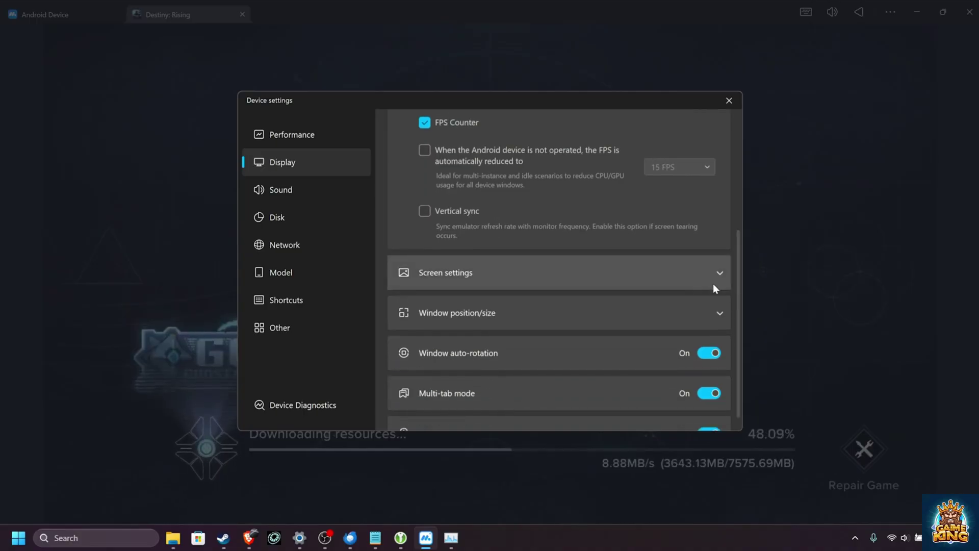
left_click(714, 283)
scroll(668, 286, "down", 1)
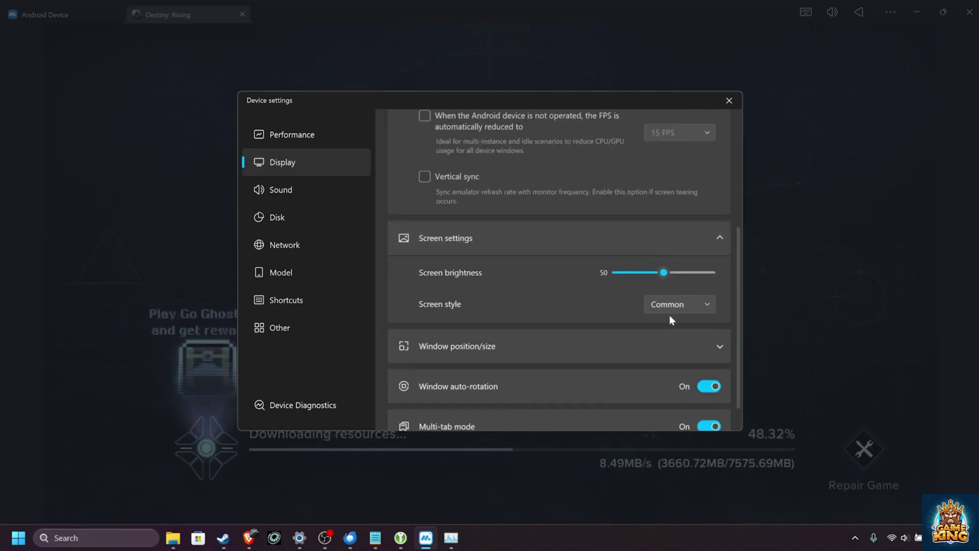
left_click(678, 305)
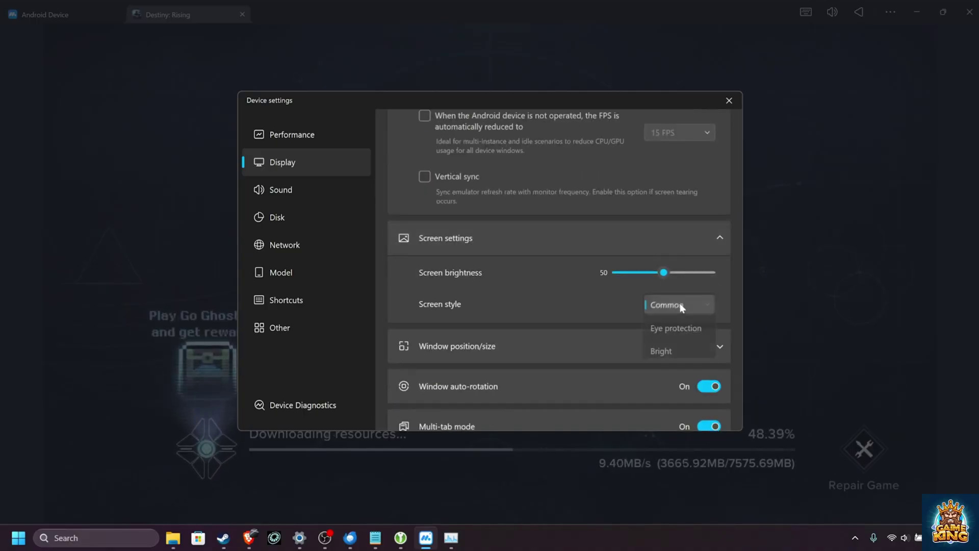
left_click(605, 305)
scroll(594, 330, "down", 1)
left_click(576, 319)
scroll(576, 317, "down", 3)
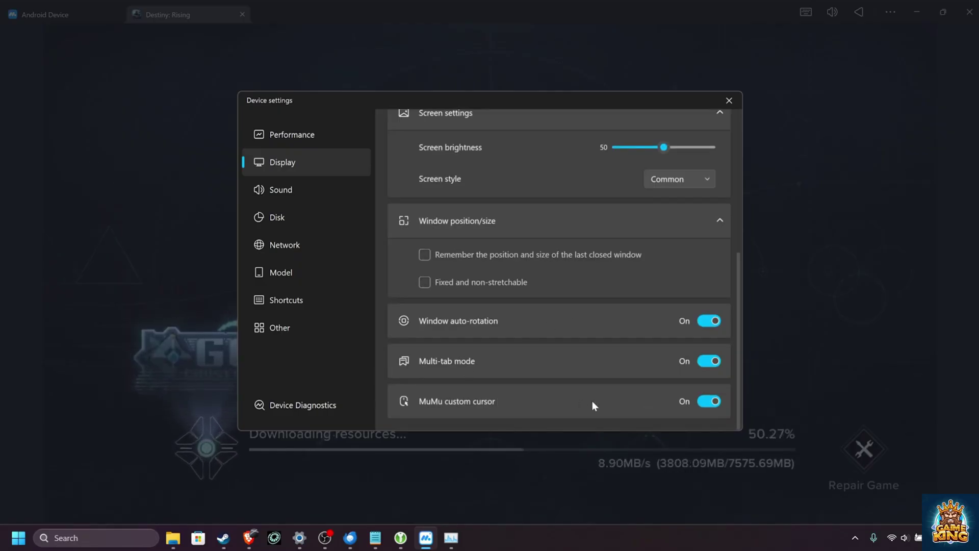
left_click(290, 194)
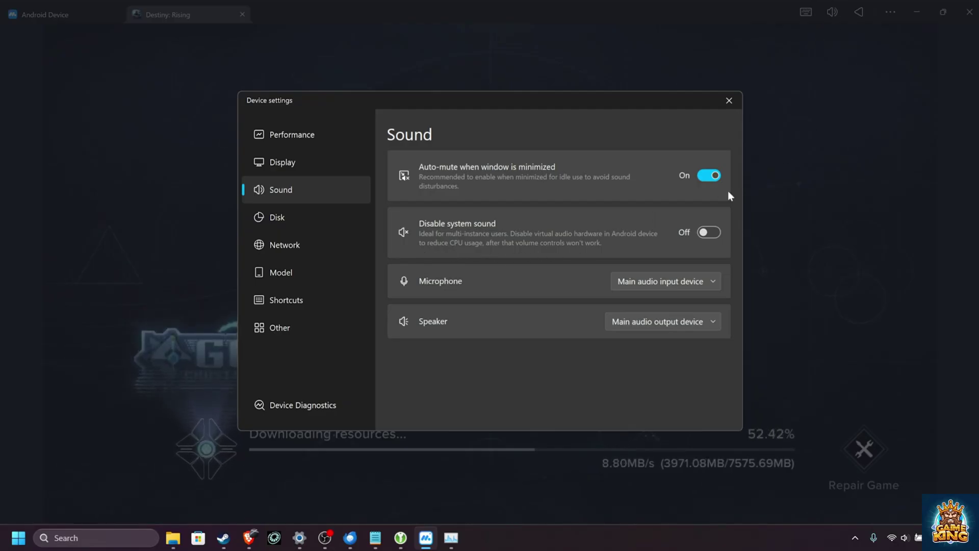
Switch 'Disable system sound' to On on the Sound page
left_click(714, 233)
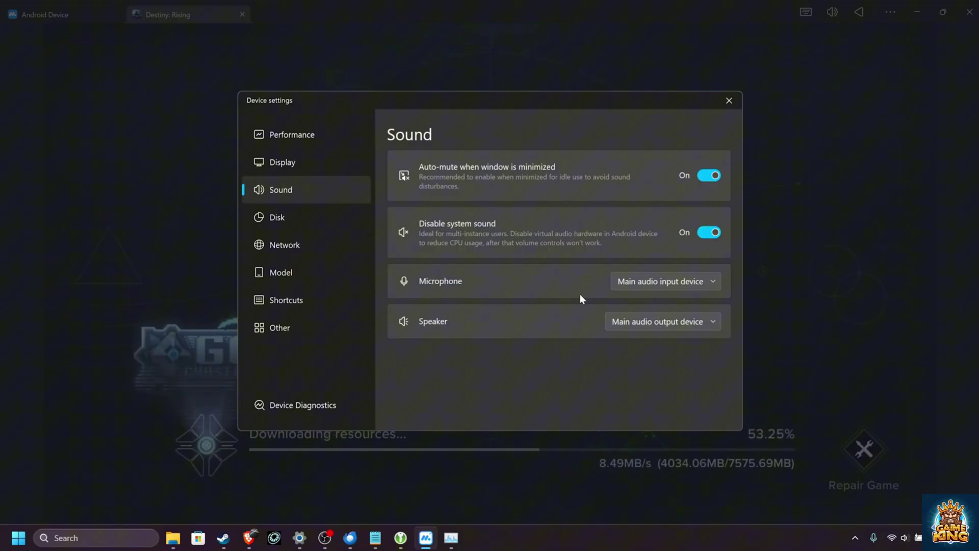
Check the Disk and Network pages, then view Model settings showing the Asus ROG Phone 8 Pro
left_click(303, 222)
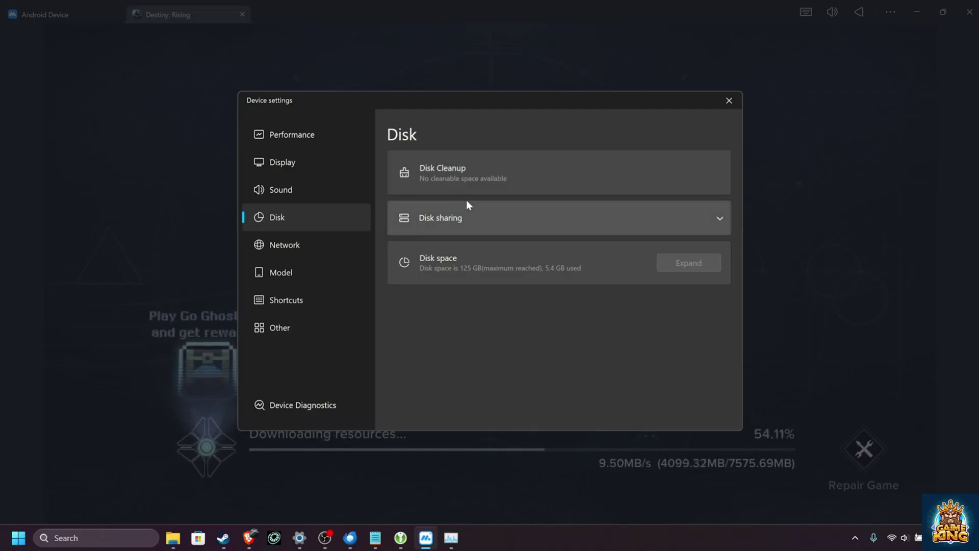
left_click(309, 244)
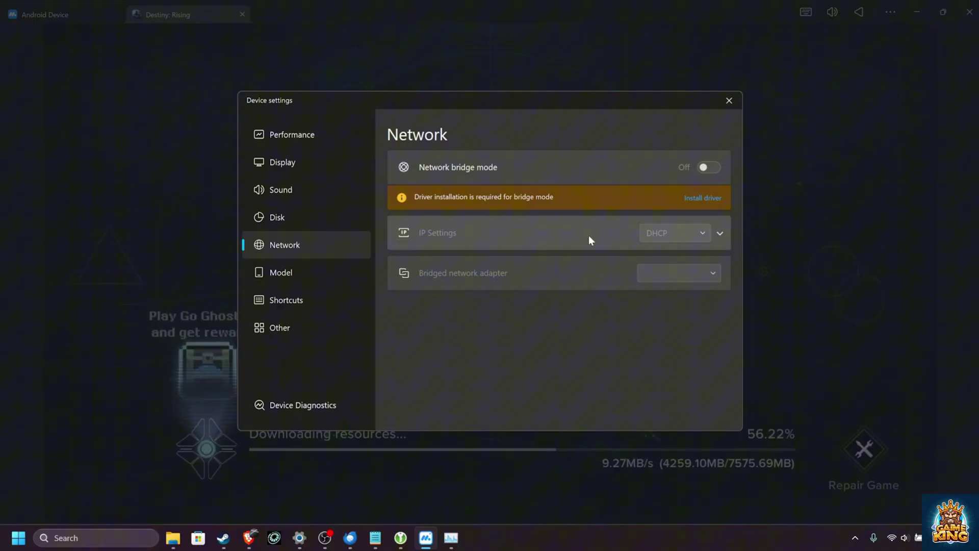
left_click(323, 265)
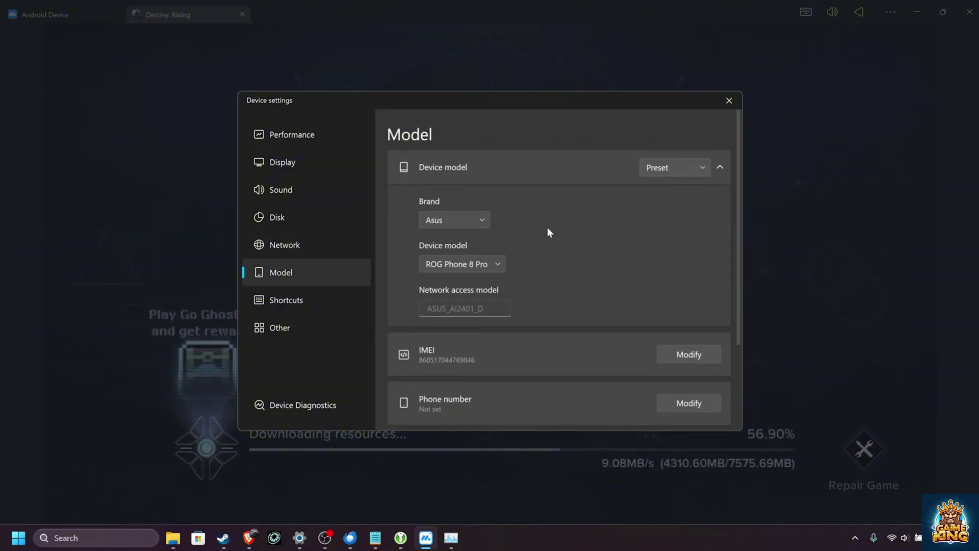
Re-select Asus as the brand so the device model becomes ROG Phone 9
left_click(477, 220)
left_click(480, 221)
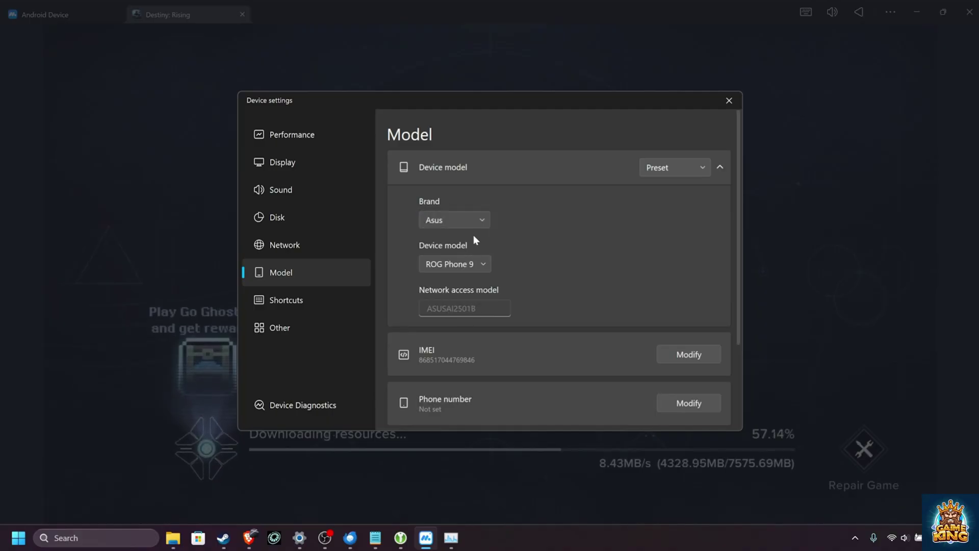
left_click(483, 264)
left_click(495, 264)
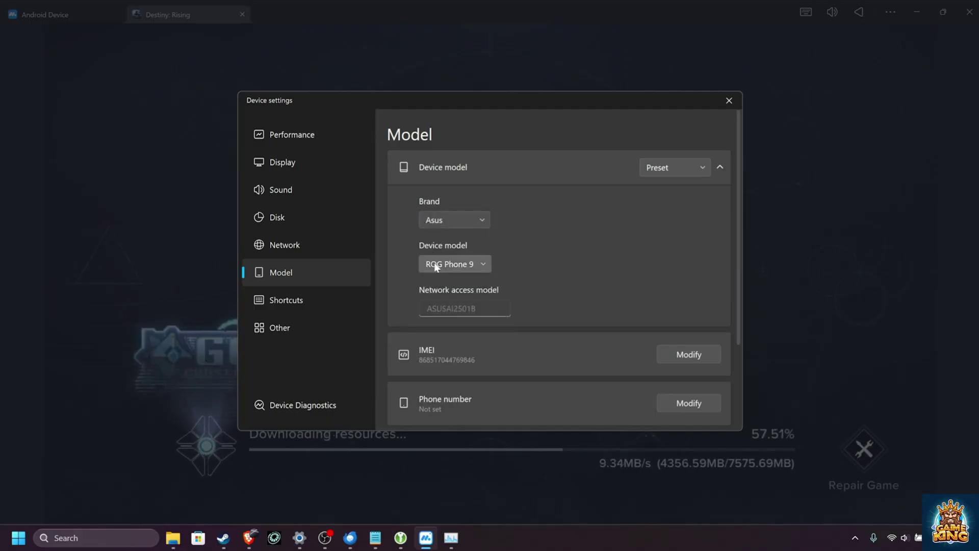
Keep the preset GPU mode and set the GPU preset to High:Adreno (TM) 740
scroll(559, 249, "down", 3)
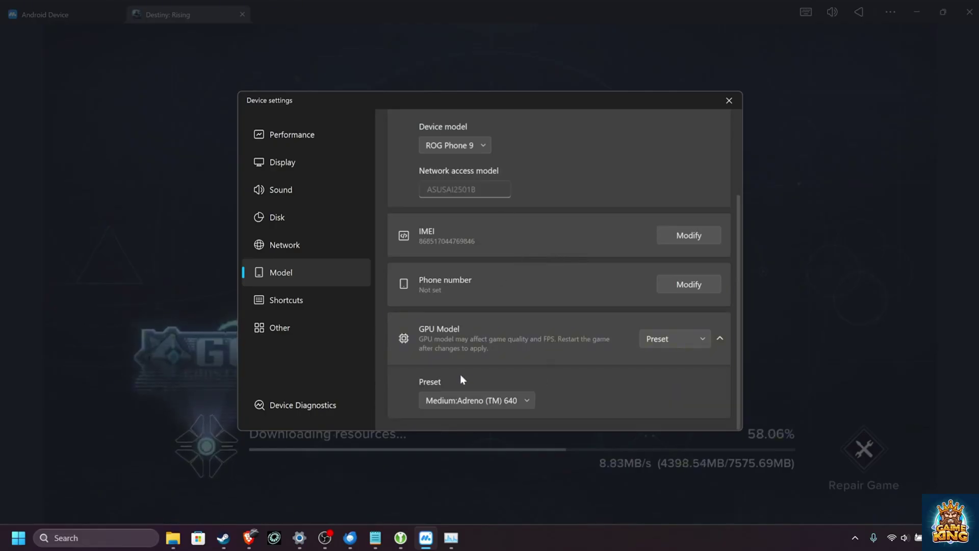
left_click(651, 339)
left_click(632, 340)
left_click(500, 400)
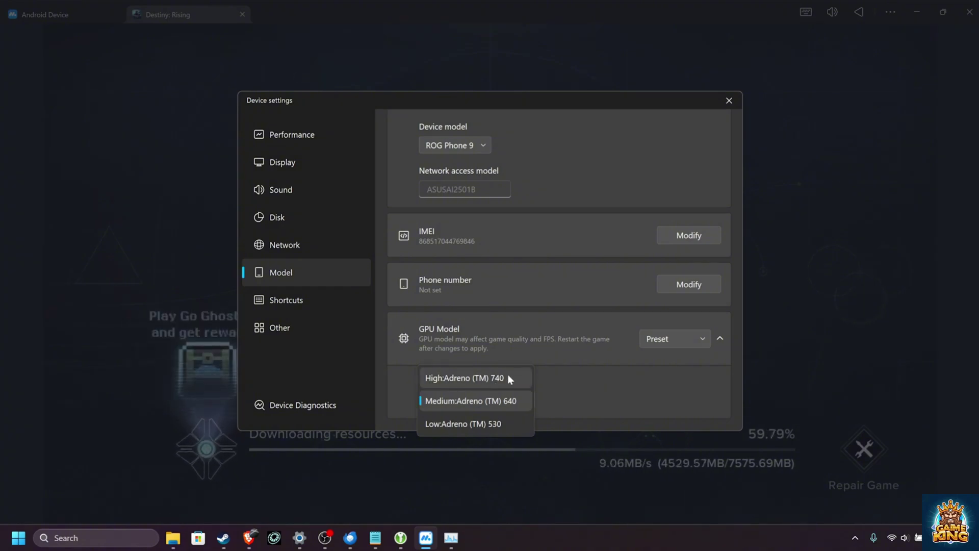
left_click(508, 379)
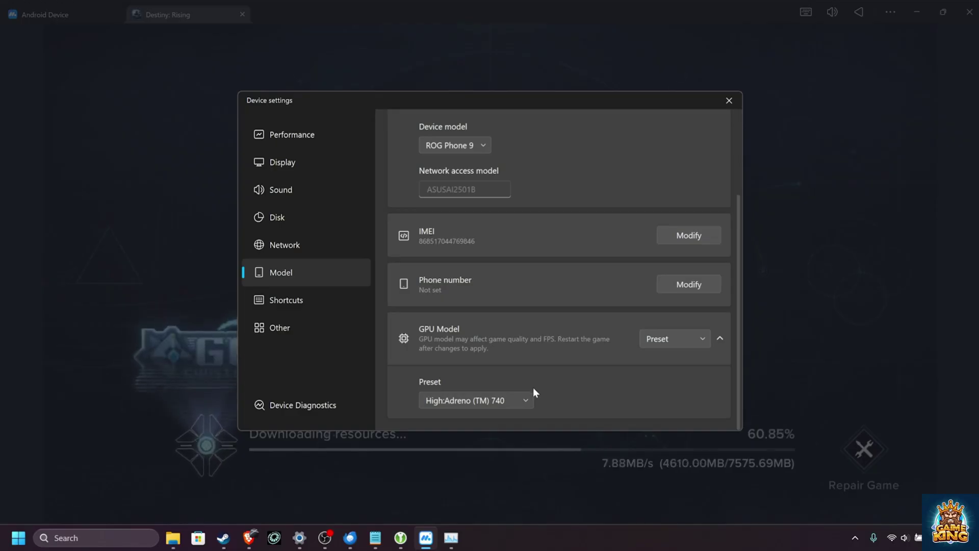
left_click(488, 396)
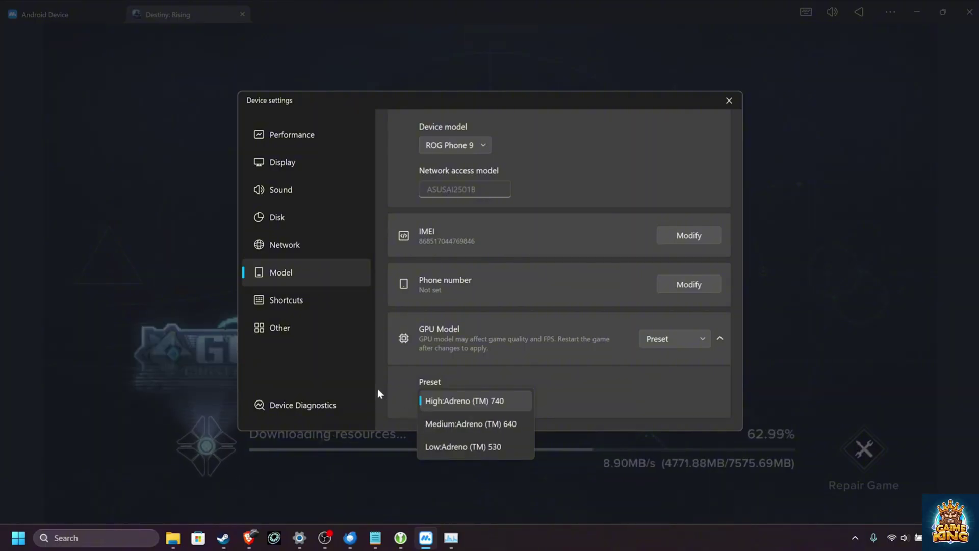
left_click(382, 372)
Look through Shortcuts and Other settings, then run Device Diagnostics, which reports no issues
left_click(340, 300)
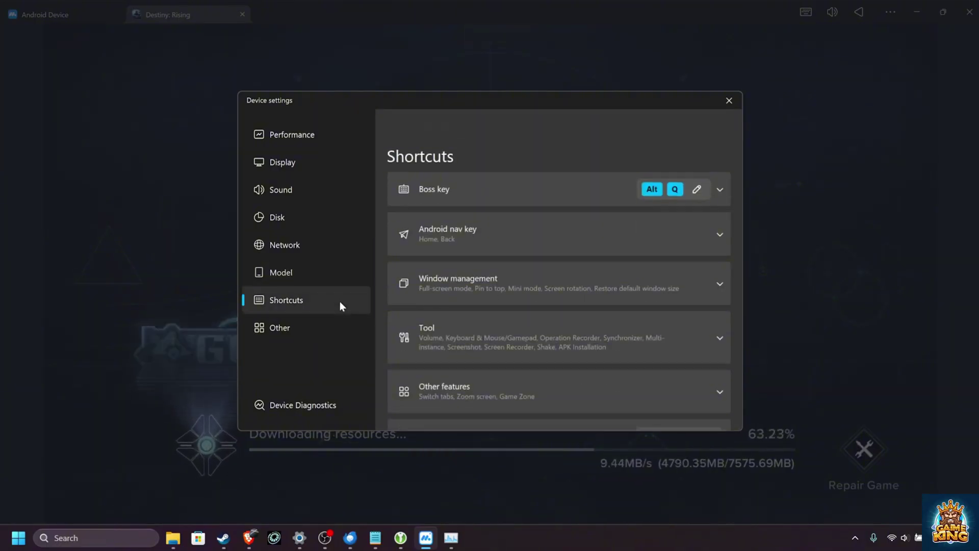
scroll(541, 243, "down", 1)
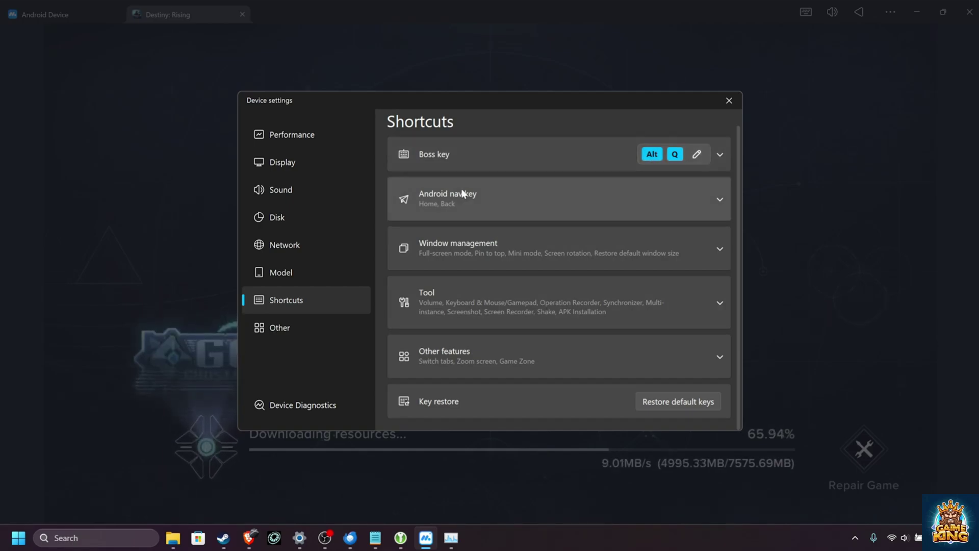
left_click(309, 326)
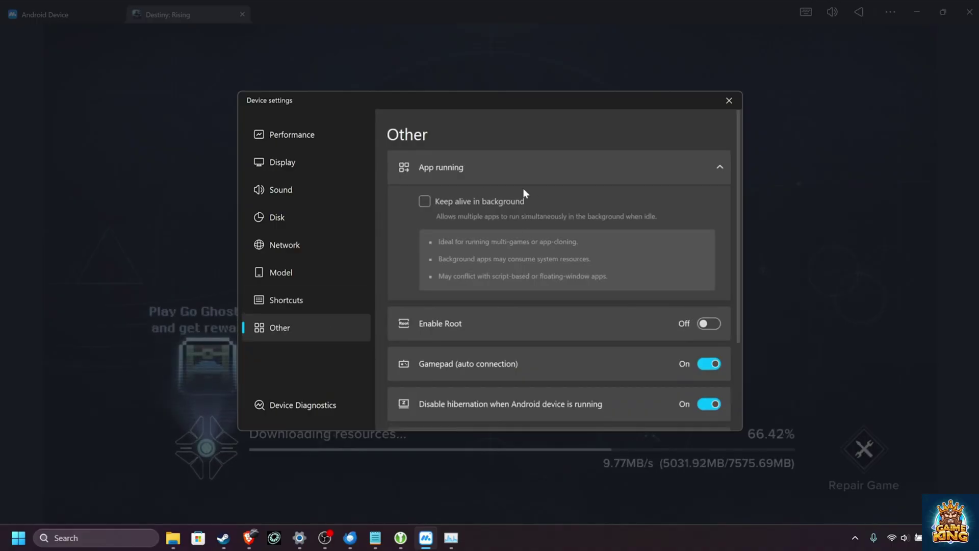
scroll(521, 220, "down", 3)
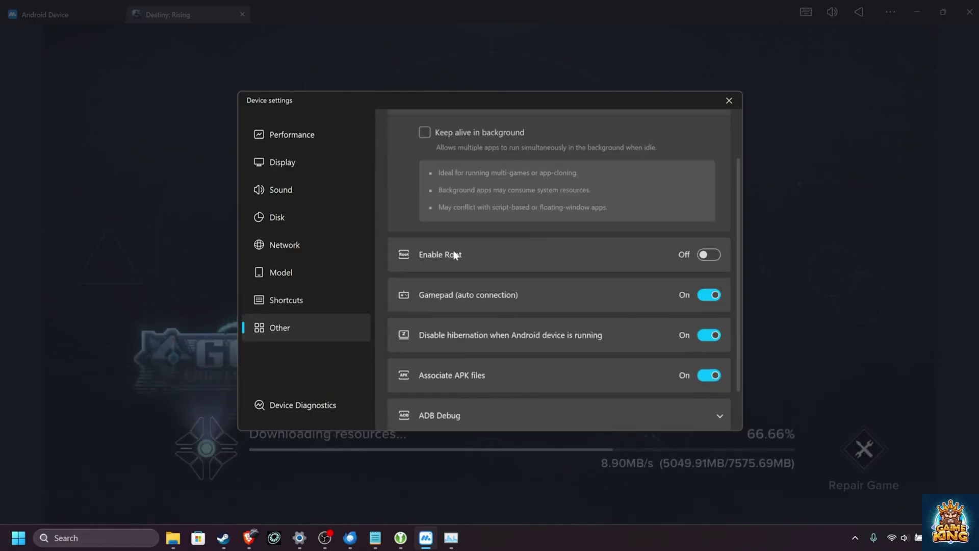
scroll(456, 255, "down", 2)
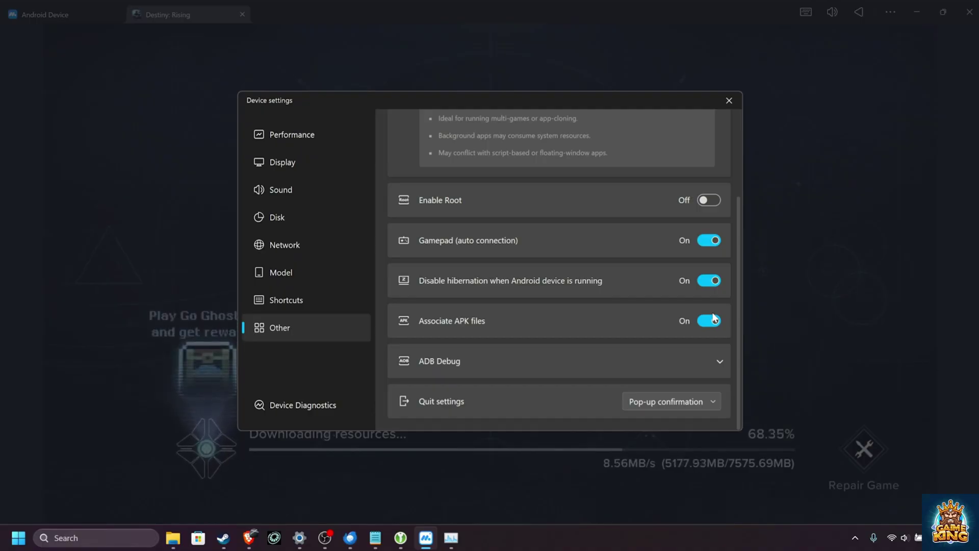
left_click(303, 405)
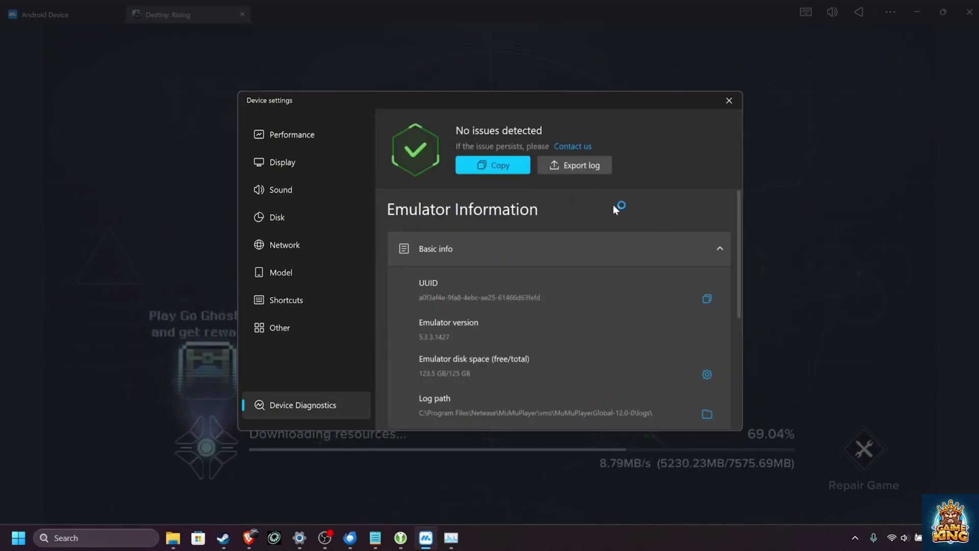
Close Device settings, postpone the emulator restart, and log into Destiny: Rising as a guest
left_click(721, 97)
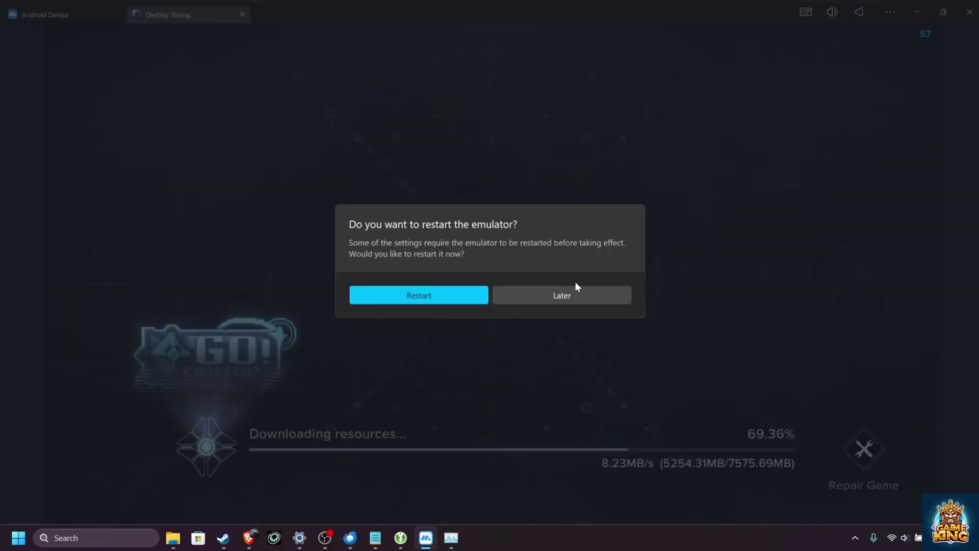
left_click(551, 294)
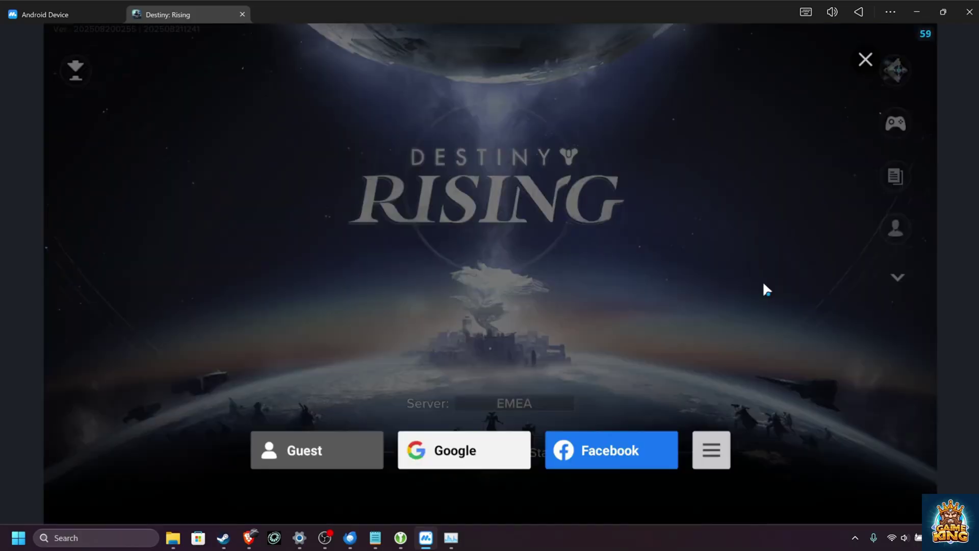
left_click(337, 443)
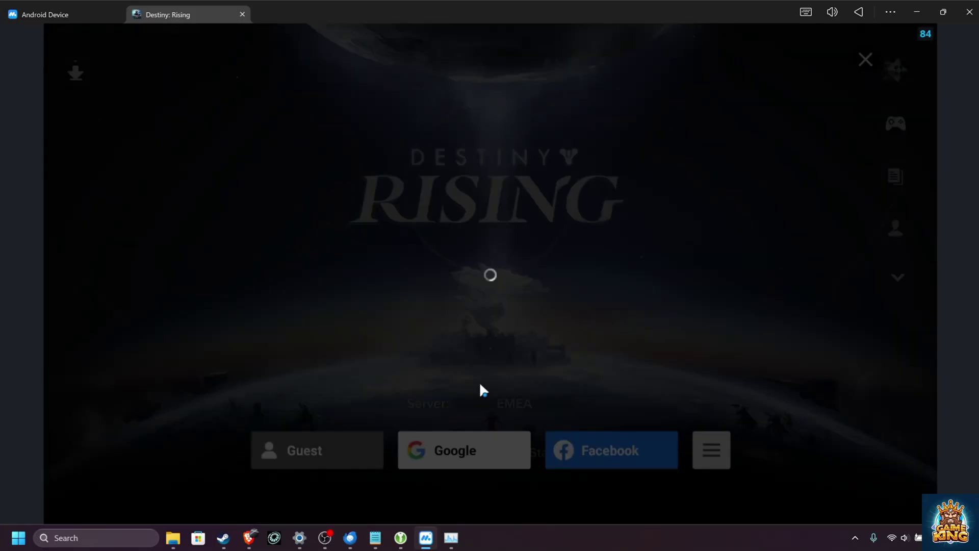
Declare age 18+, keep the EMEA server, and start the game from the title screen
left_click(389, 262)
left_click(584, 334)
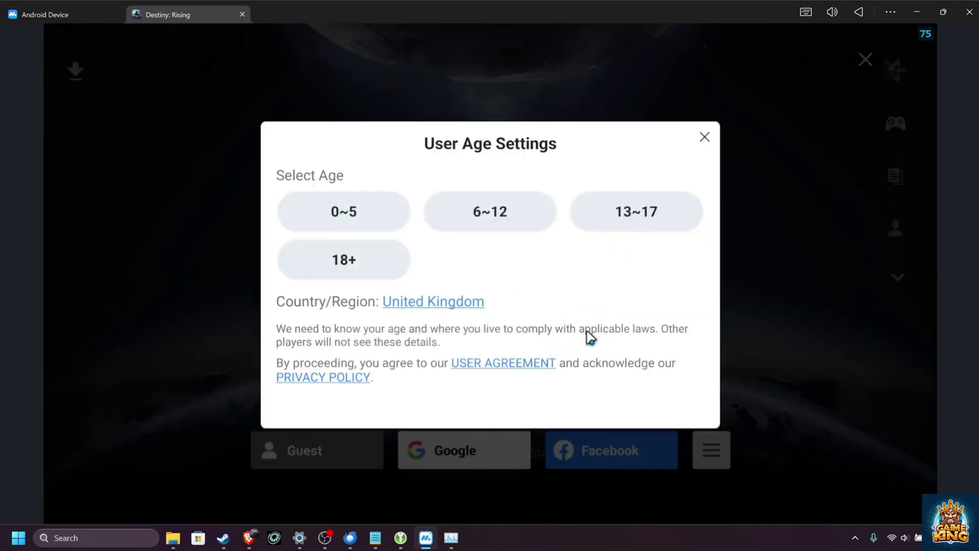
left_click(521, 405)
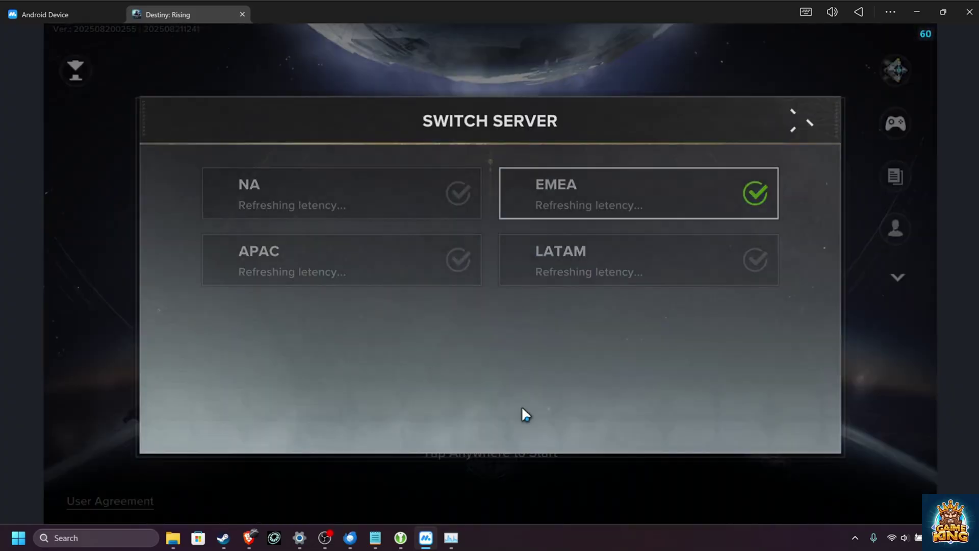
left_click(586, 207)
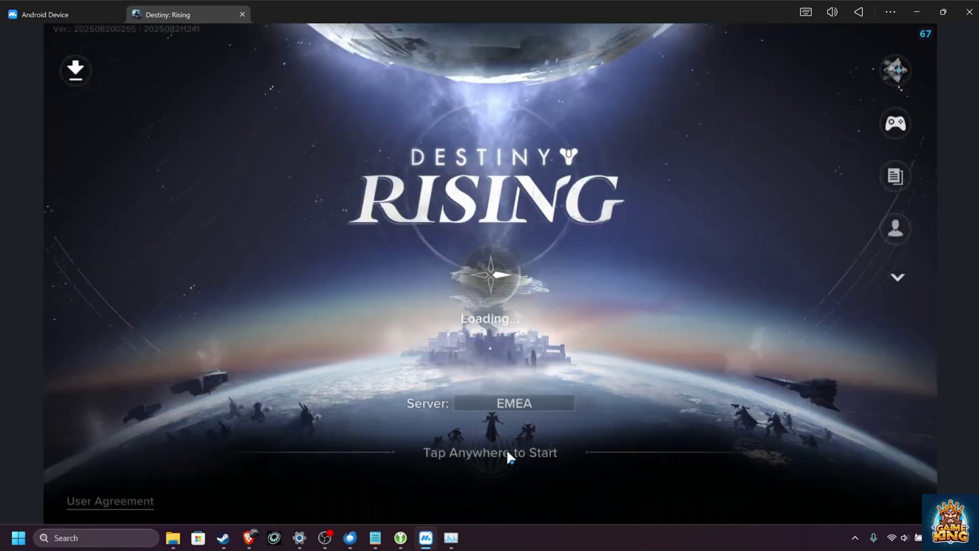
left_click(656, 373)
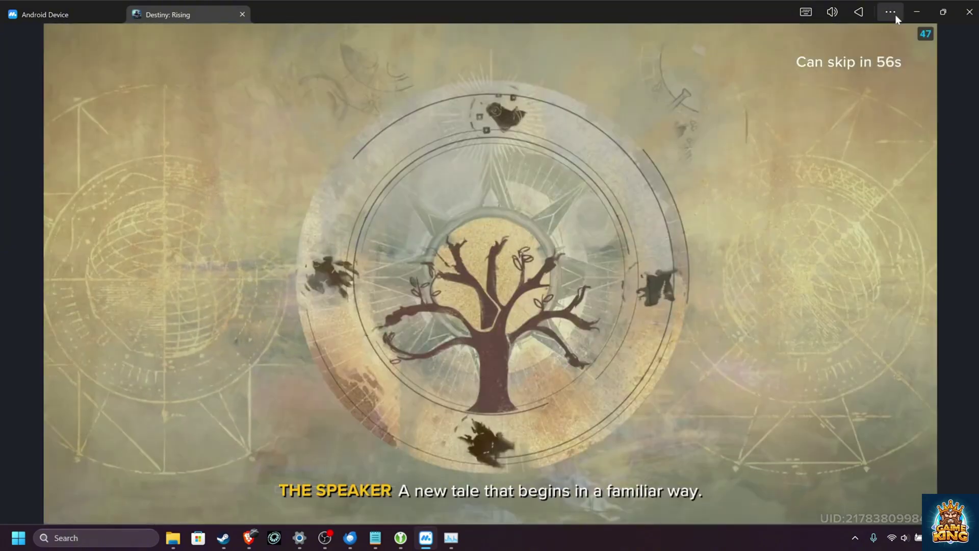
Switch the emulator window to full-screen from its extra options menu
left_click(890, 12)
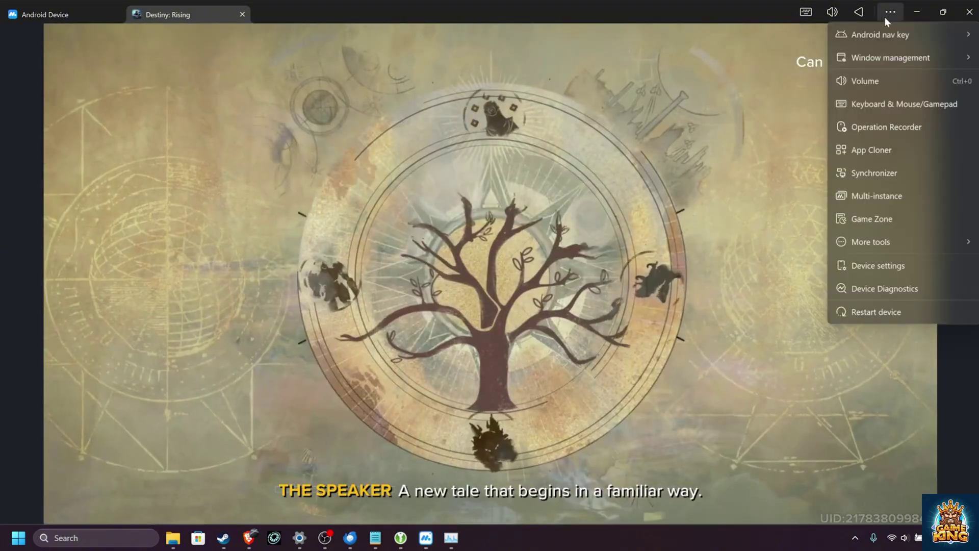
mouse_move(887, 56)
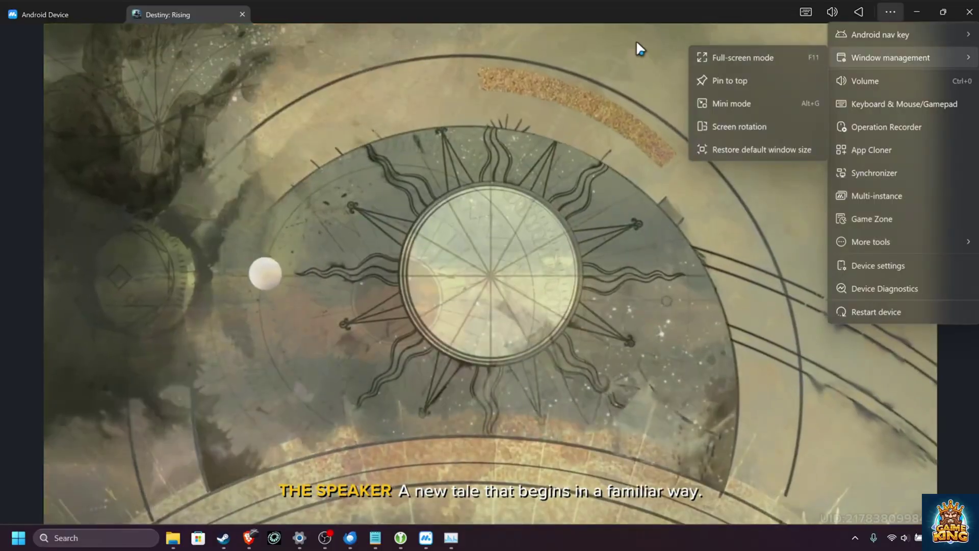
left_click(638, 46)
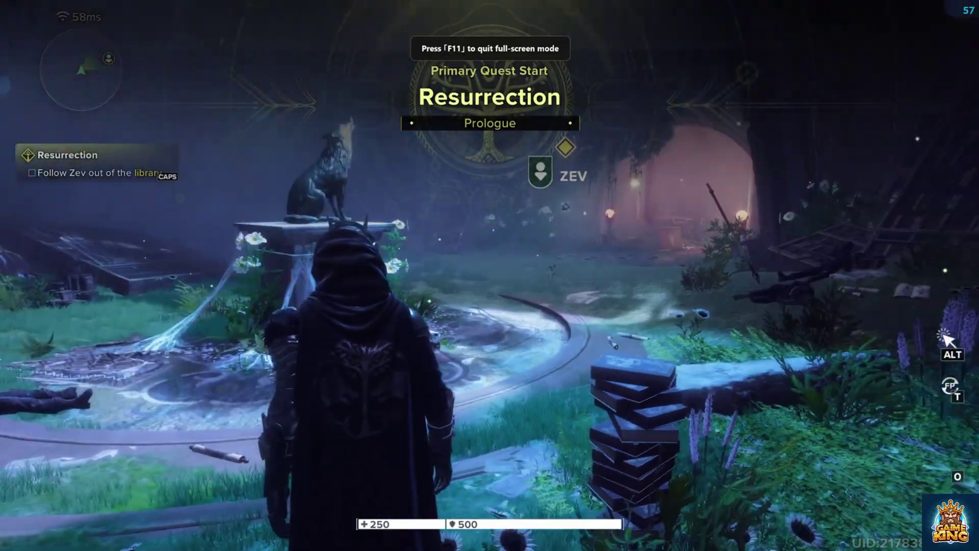
Run forward with W, following Zev through the garden toward the archway
key("w")
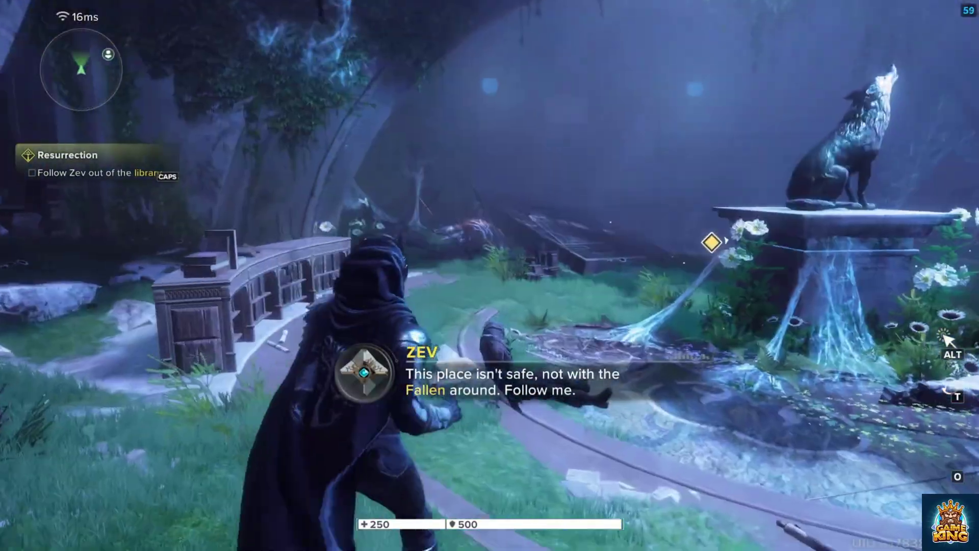
key("w")
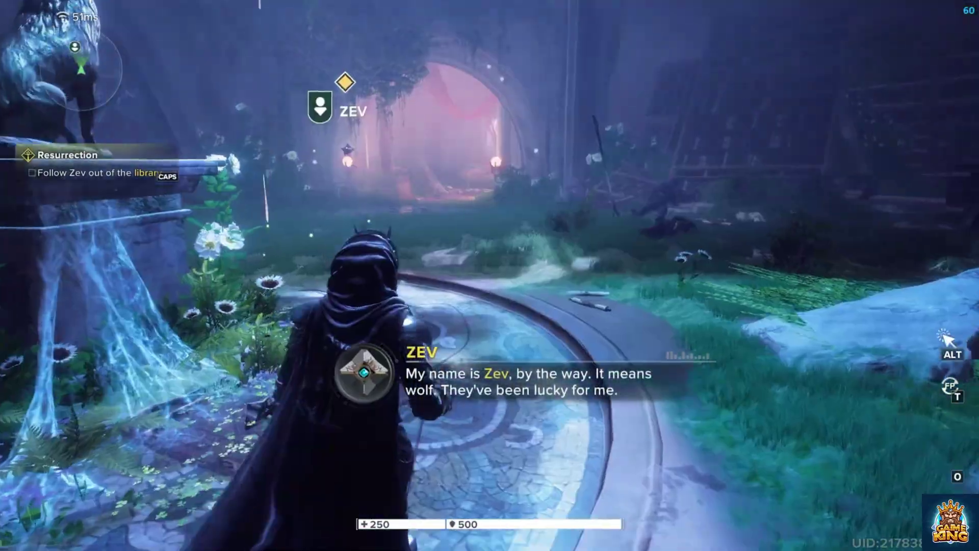
key("w")
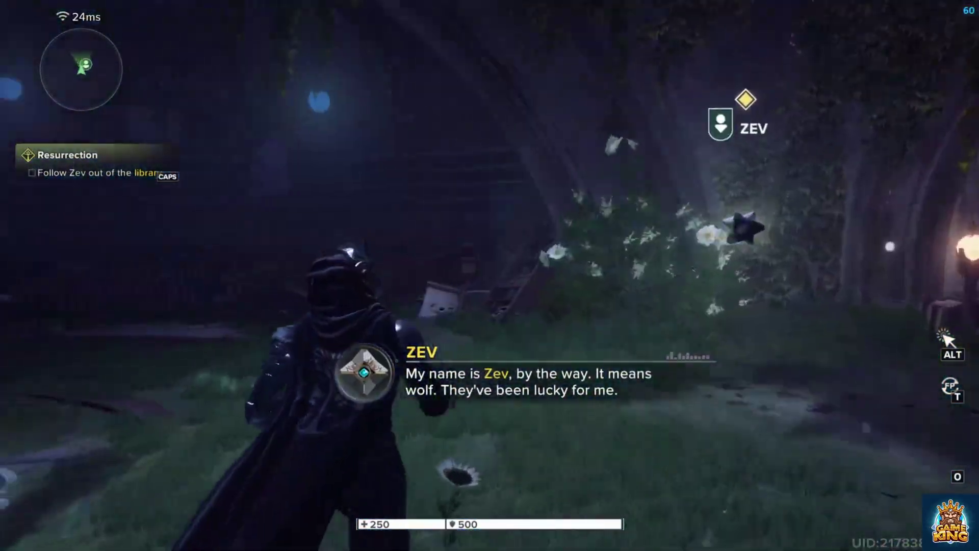
Close the game's settings menu, exit full screen, and close the Destiny: Rising app
key("Escape")
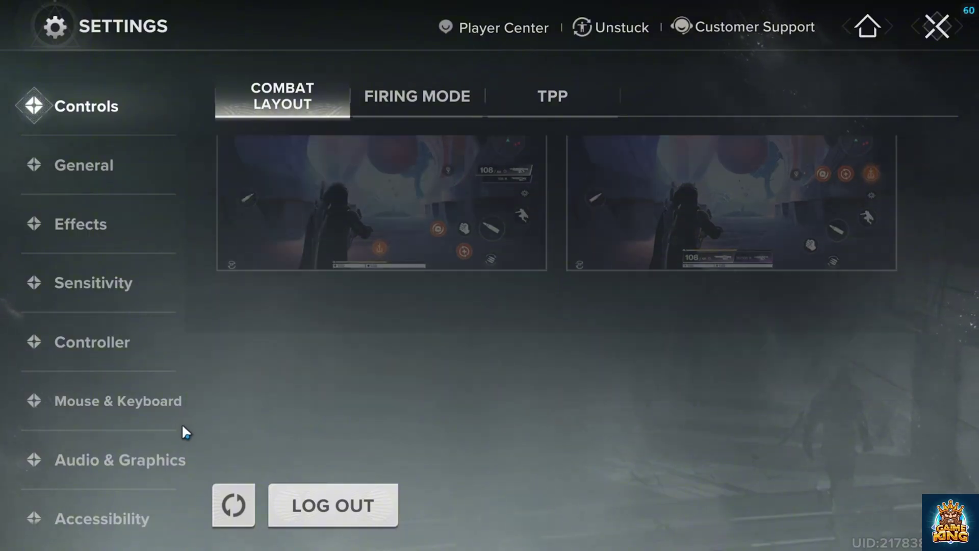
scroll(184, 431, "down", 2)
left_click(933, 31)
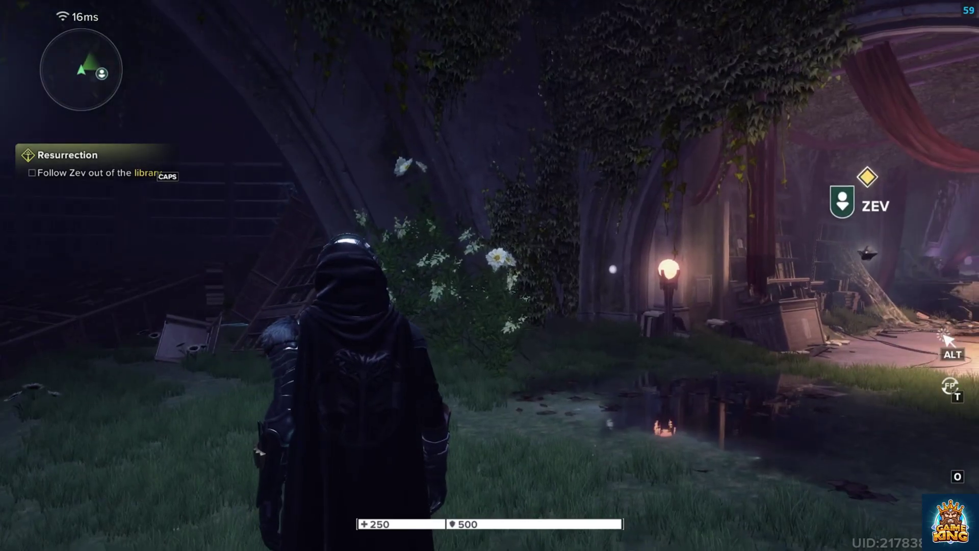
key("Escape")
left_click(315, 28)
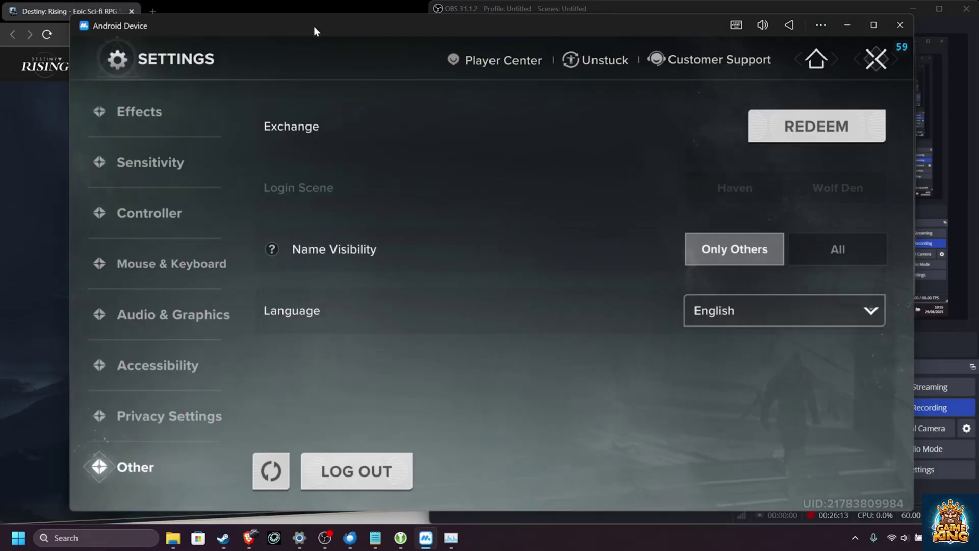
left_click(821, 24)
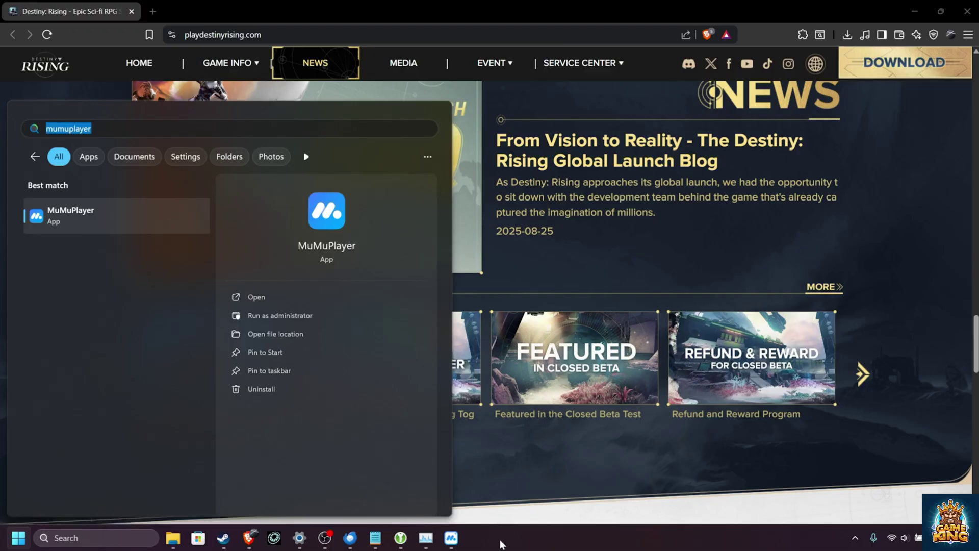
Launch MuMuPlayer, reposition its manager window, and power on the Android device to run the game
key("Return")
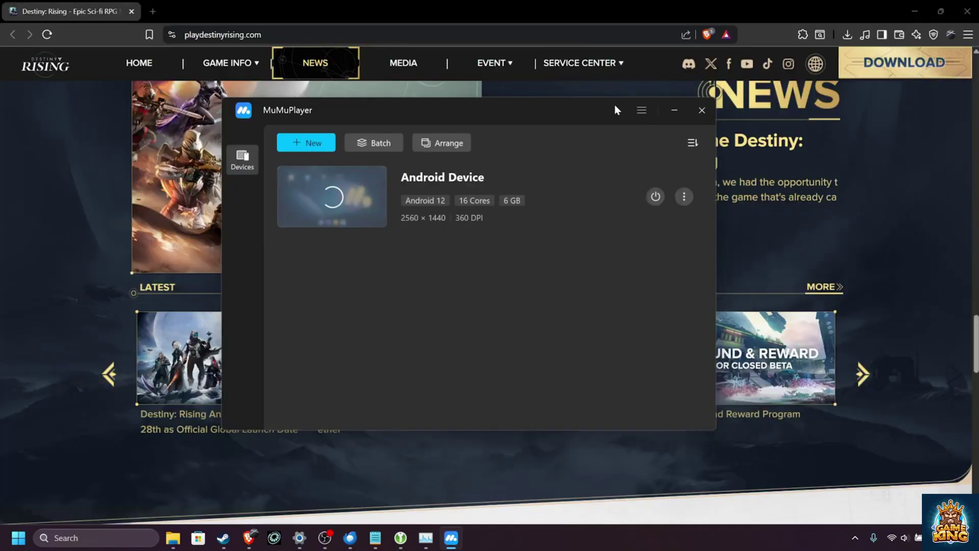
left_click_drag(610, 106, 641, 95)
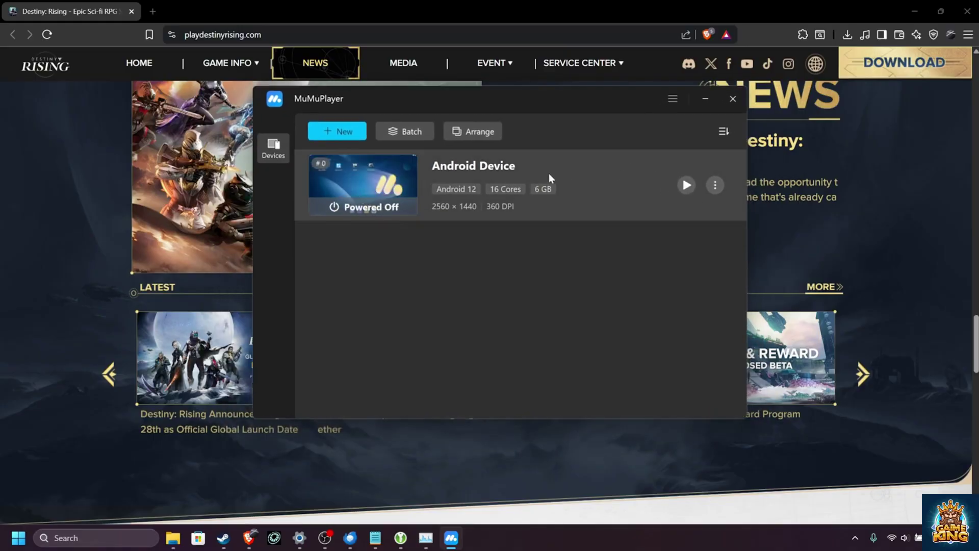
left_click(687, 185)
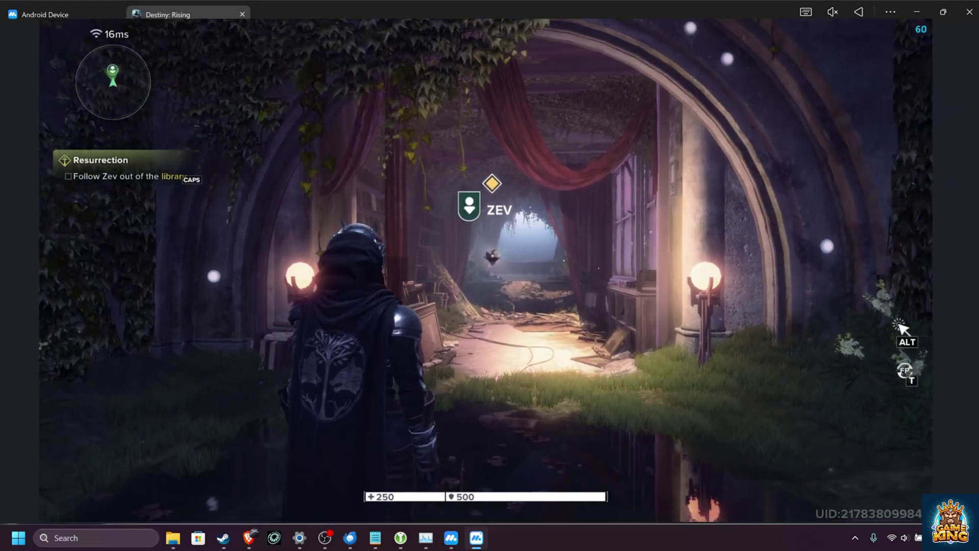
Go full screen with F11 and set Destiny: Rising's frame rate to Max [120]
key("F11")
key("w")
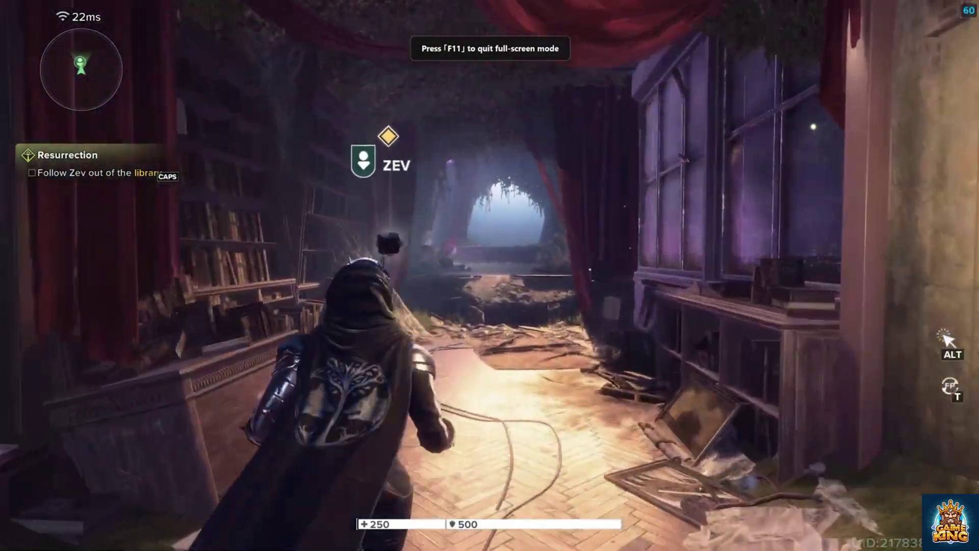
key("Escape")
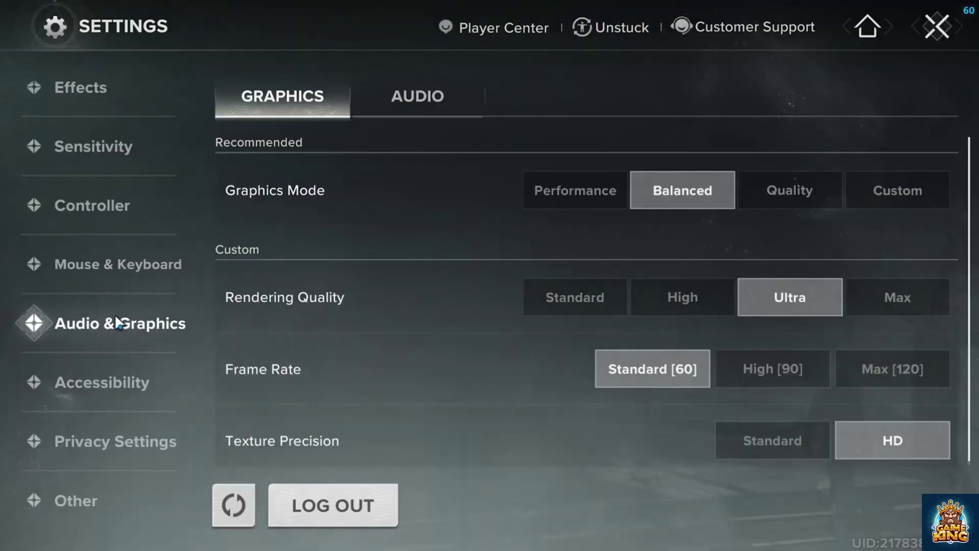
scroll(115, 314, "up", 2)
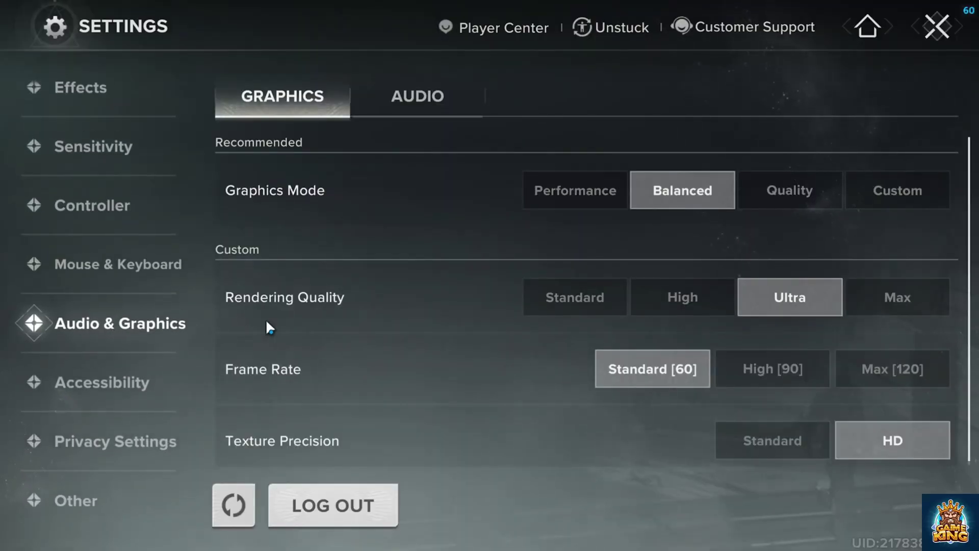
scroll(315, 321, "down", 1)
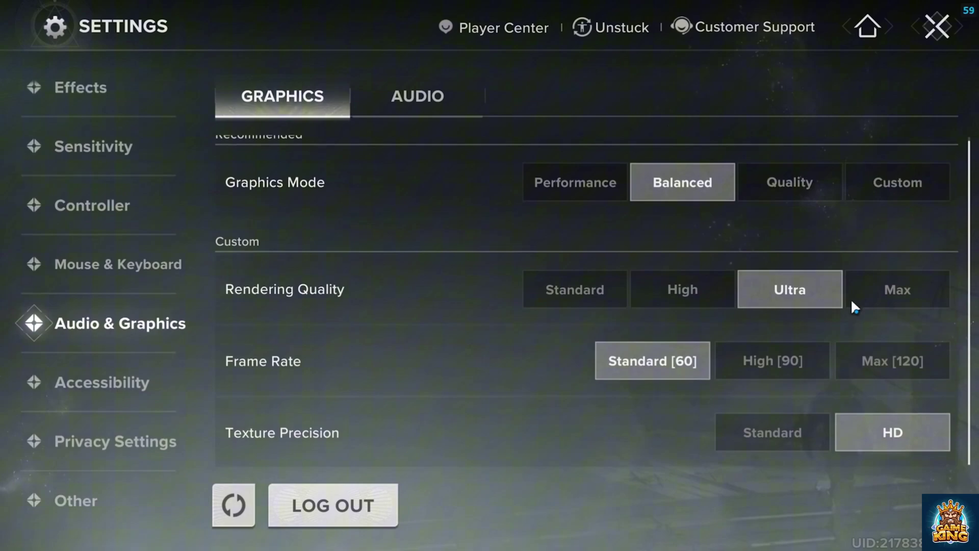
left_click(875, 371)
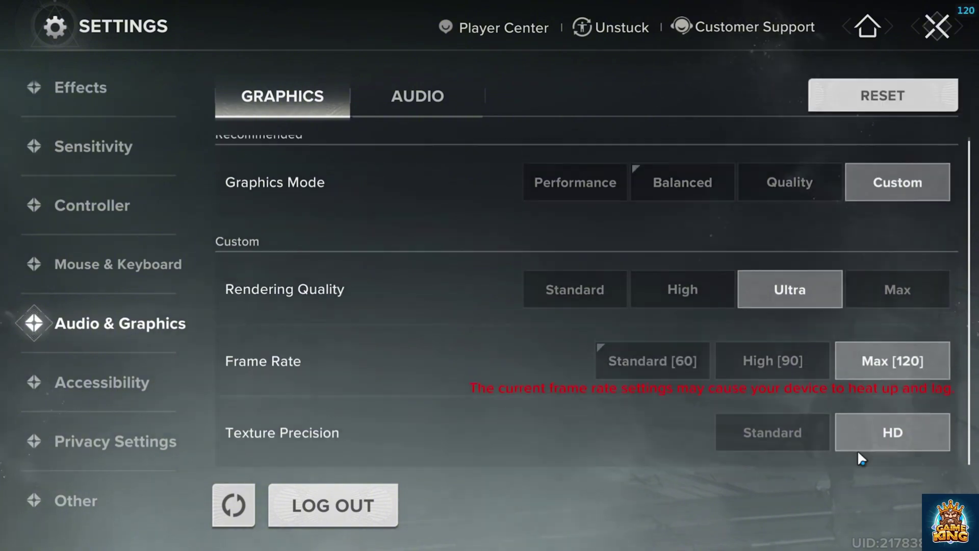
scroll(816, 393, "up", 2)
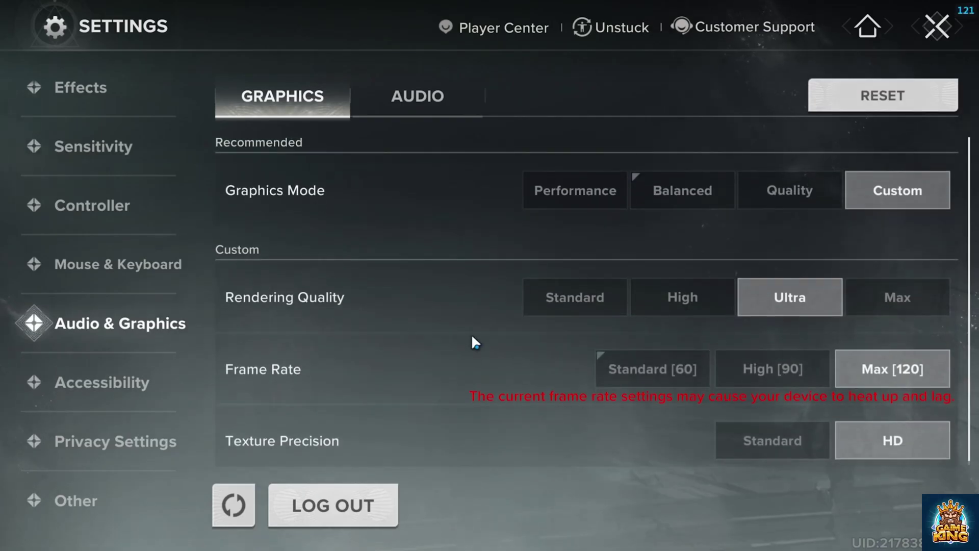
Resume play, run and jump out of the library, and take the fallen militia soldier's gun
key("Escape")
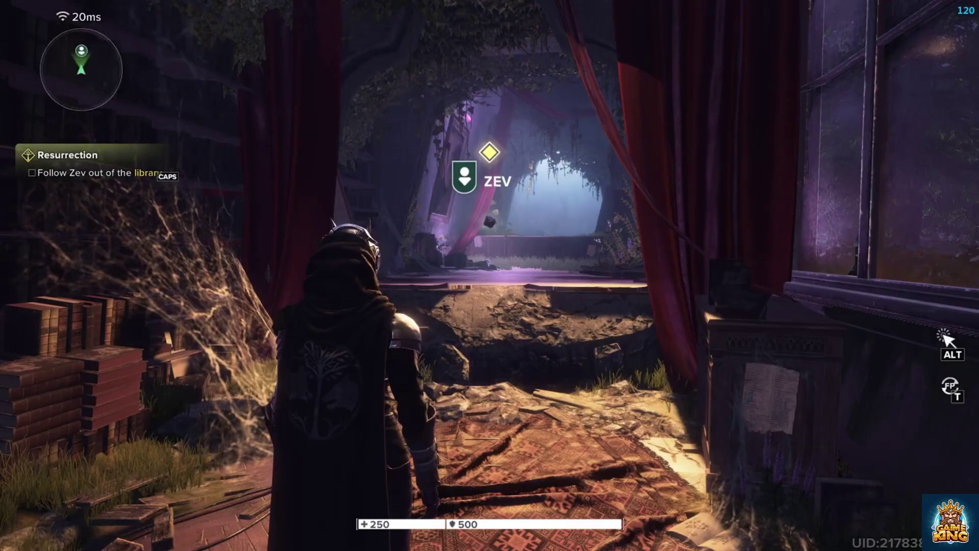
key("w")
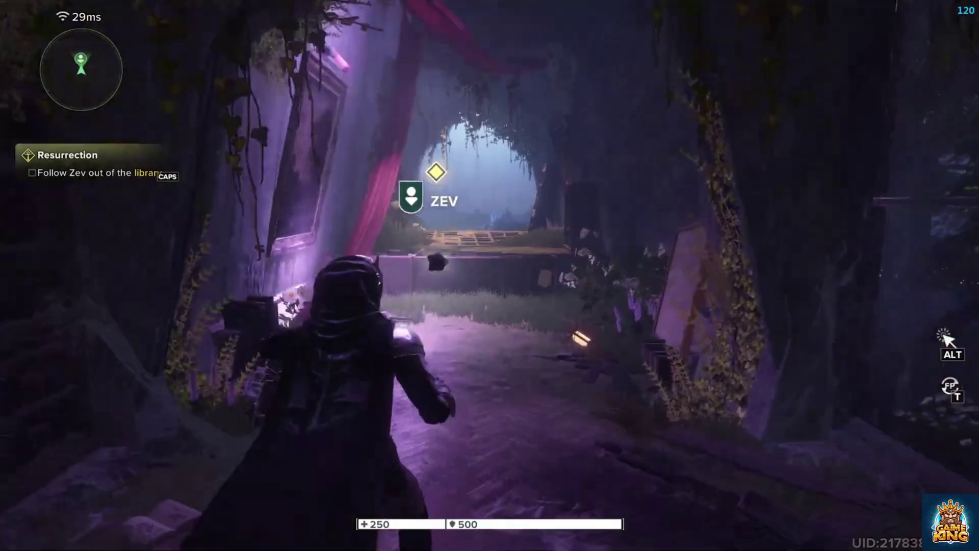
key("space")
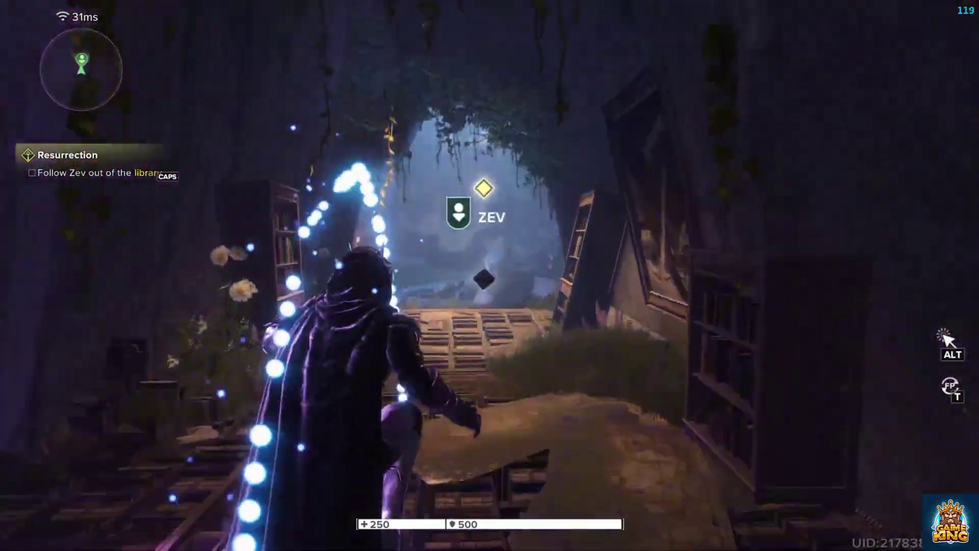
key("w")
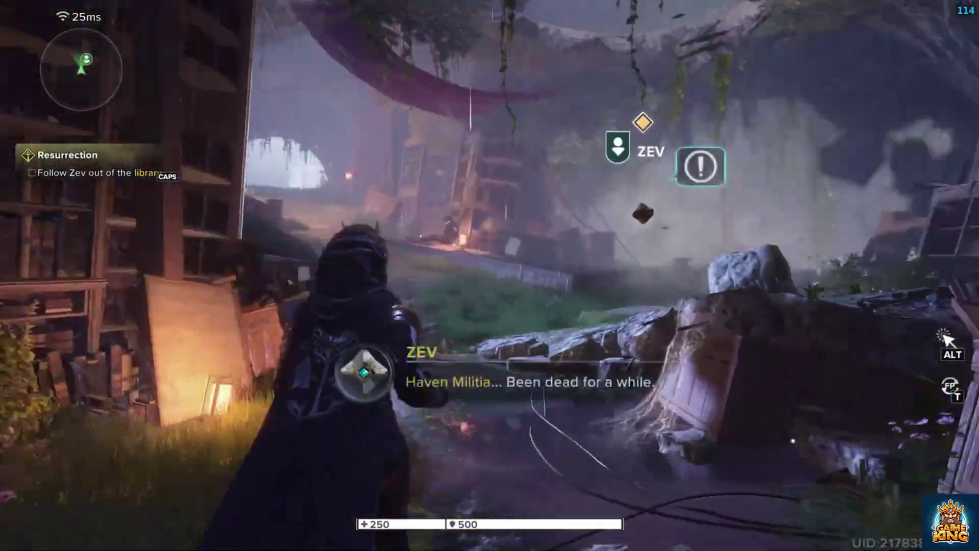
key("w")
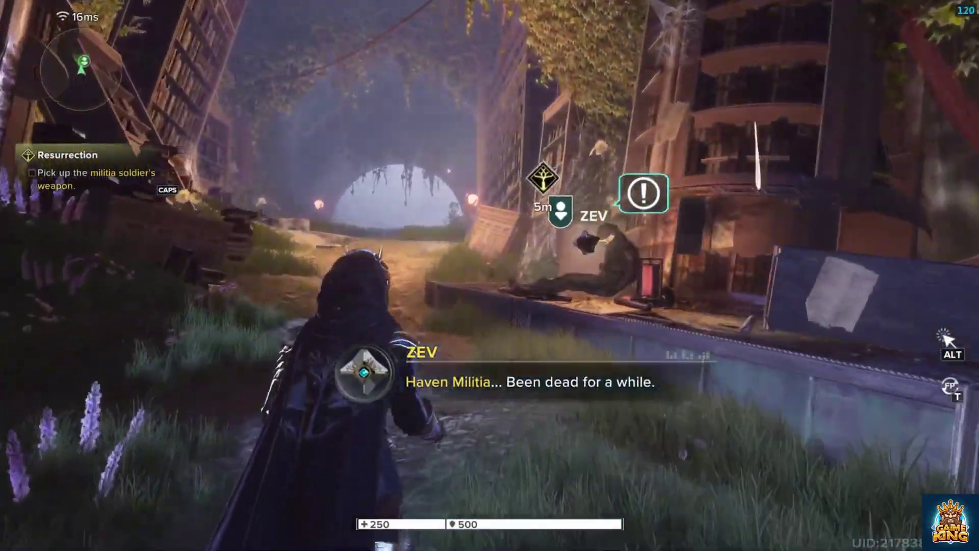
key("w")
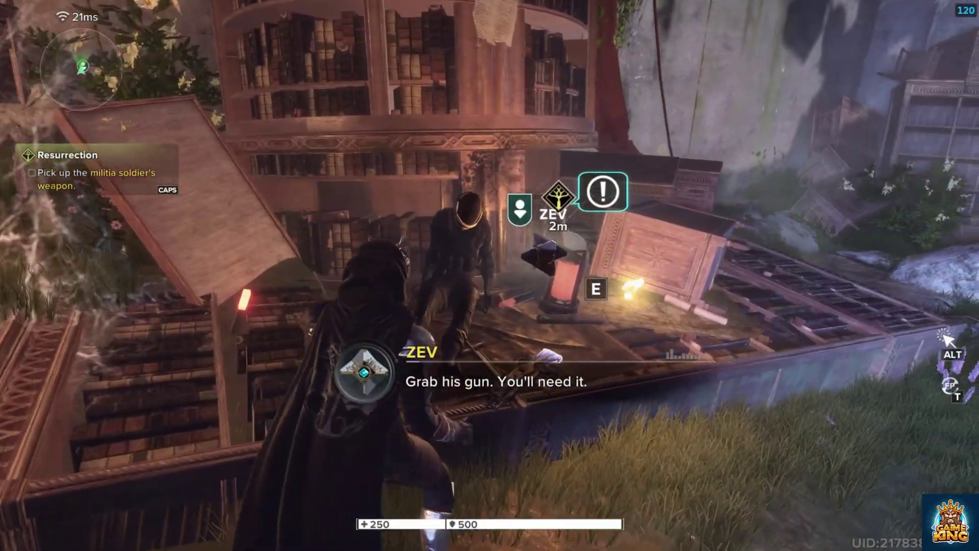
key("e")
Advance through the overgrown archway and shoot the Dreg and Vandal, reloading between bursts
key("w")
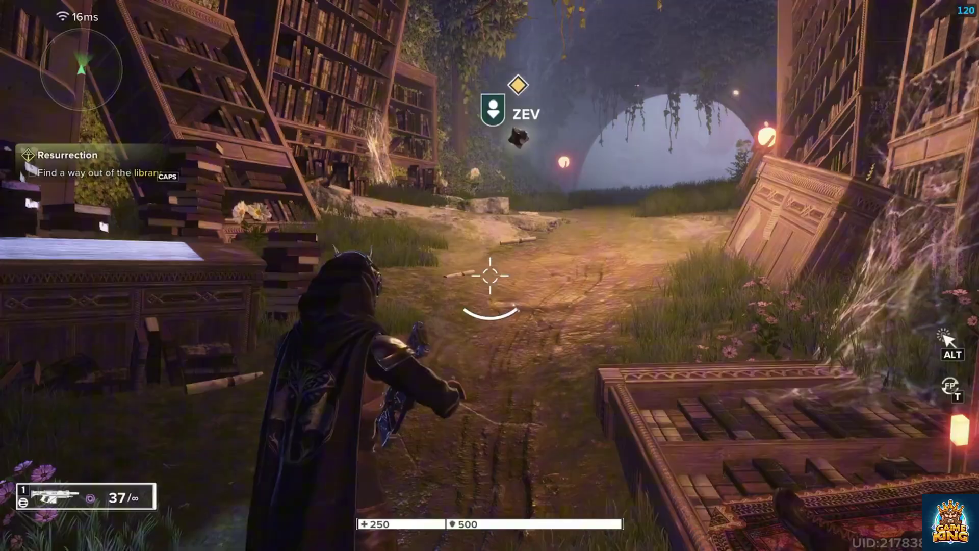
key("w")
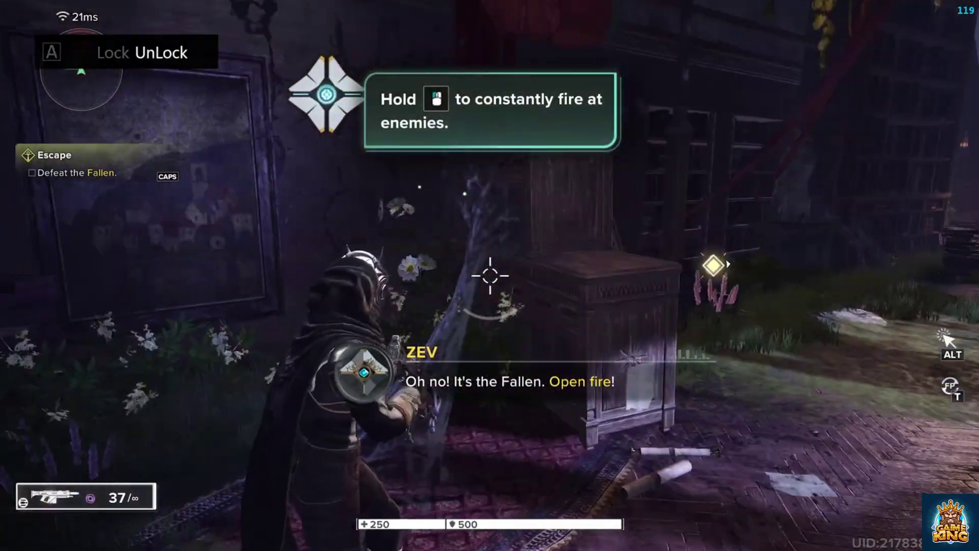
left_click_drag(490, 276, 490, 276)
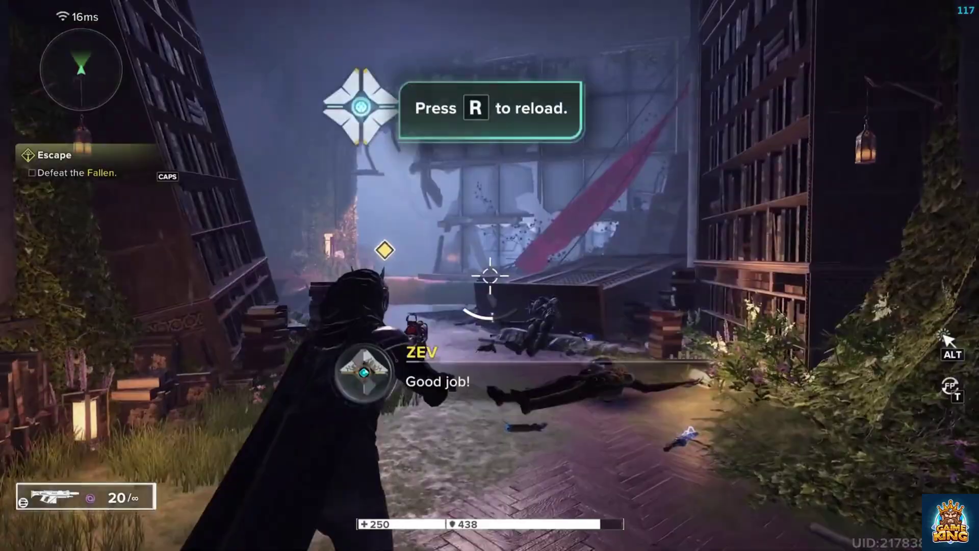
key("r")
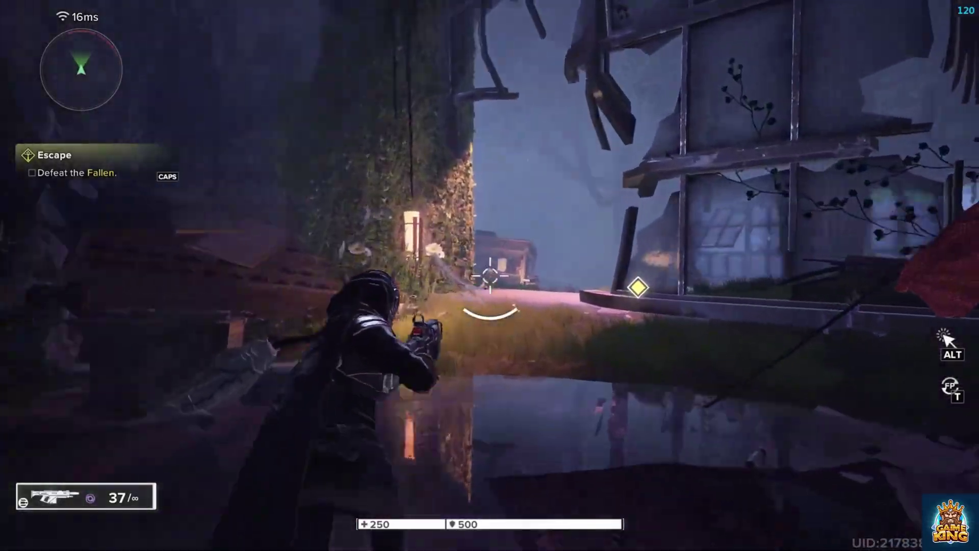
key("w")
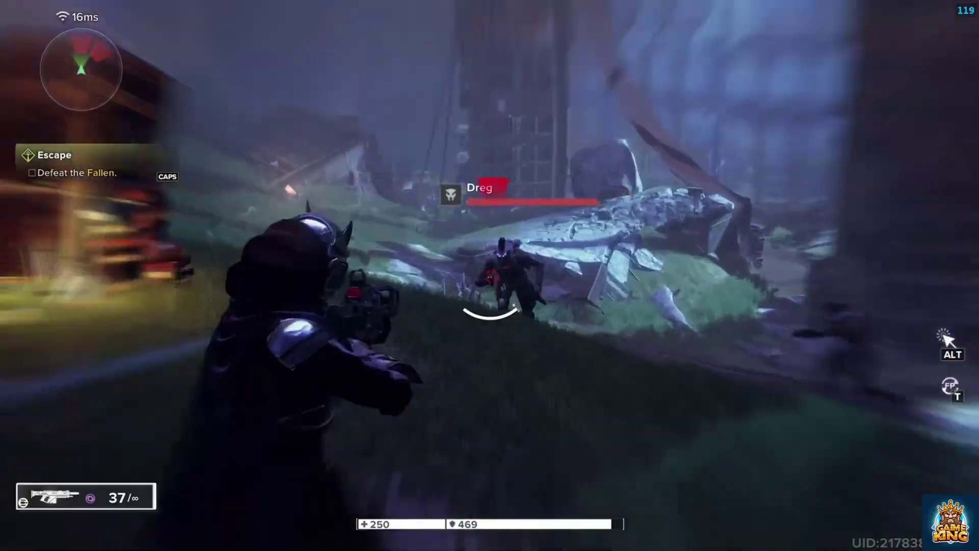
left_click_drag(489, 276, 489, 275)
key("r")
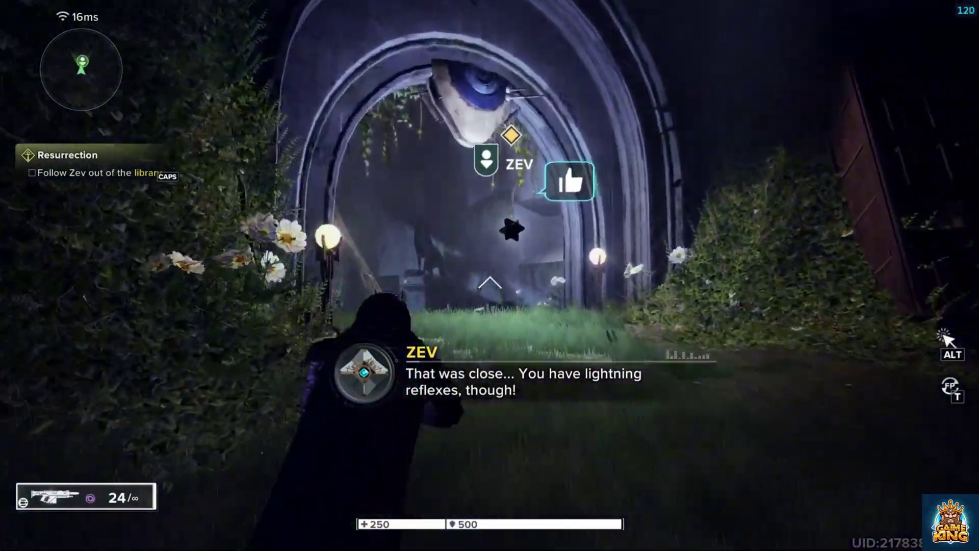
Walk through the courtyard past the wolf statues and climb the stairs after Zev
key("w")
key("r")
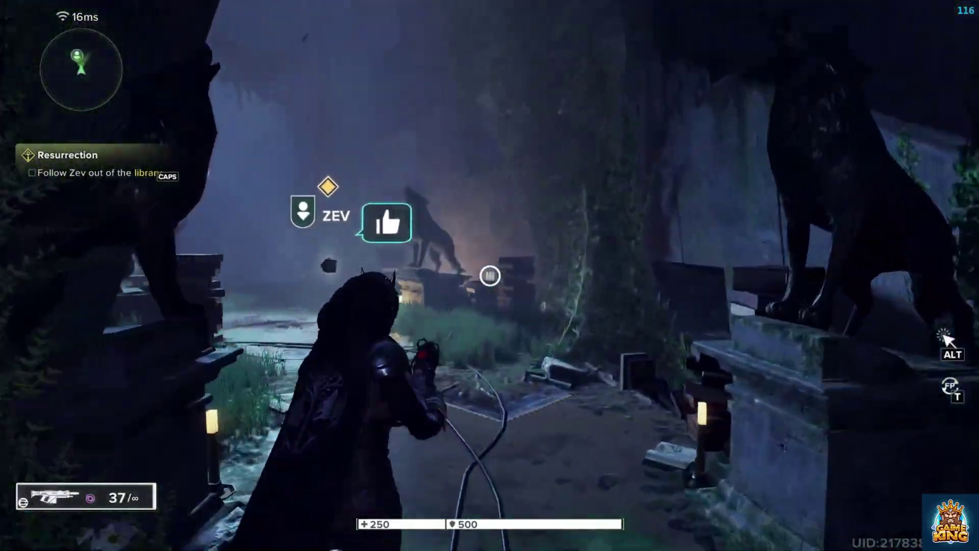
key("w")
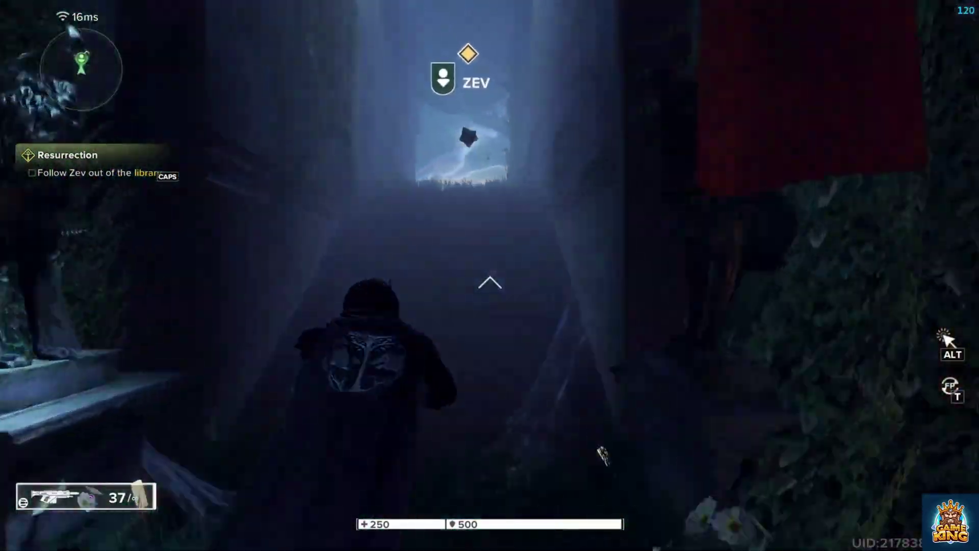
key("w")
key("w")
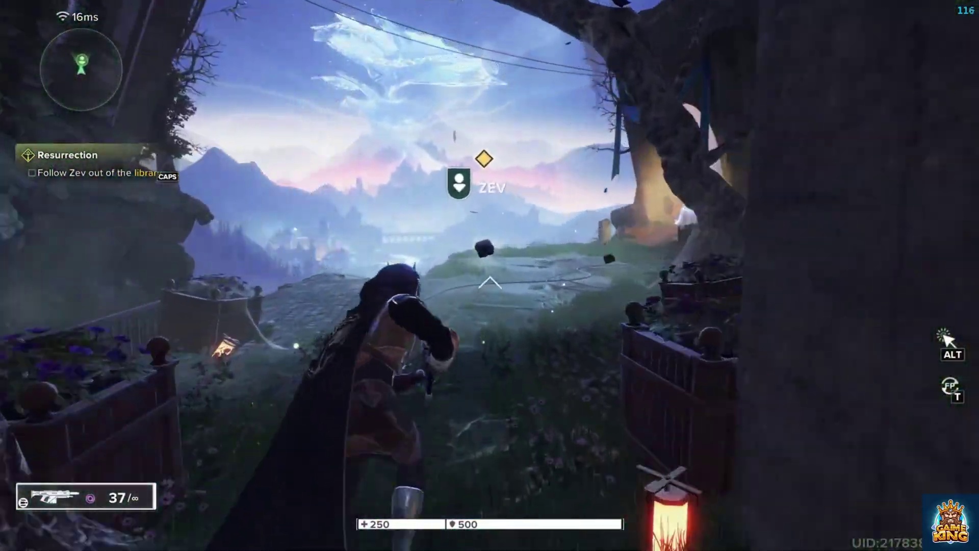